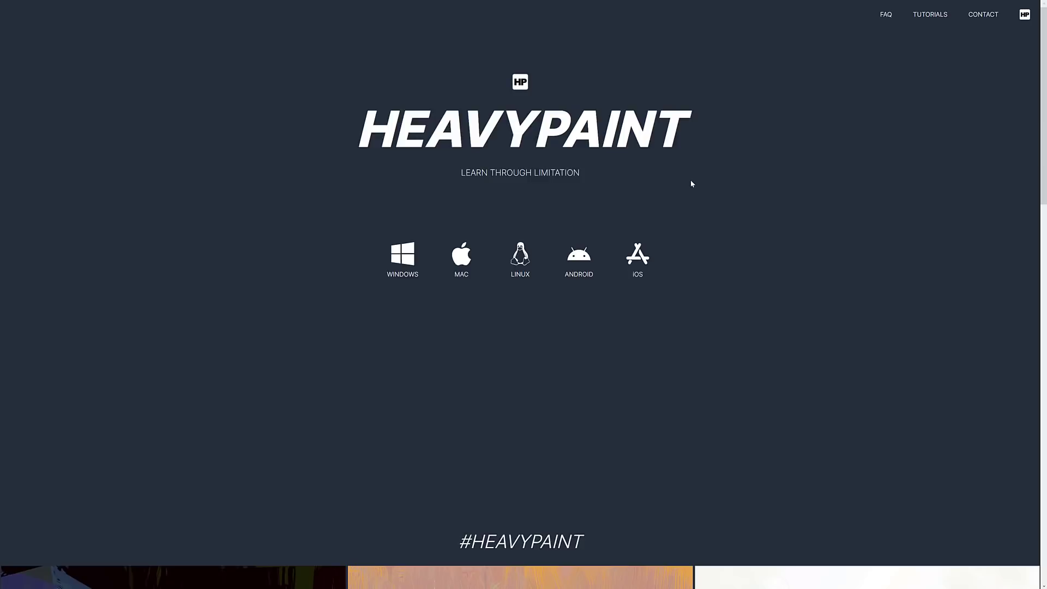
- Paint three long overlapping orange strokes across the canvas and scribble over the centre to blend them
key("alt+Tab")
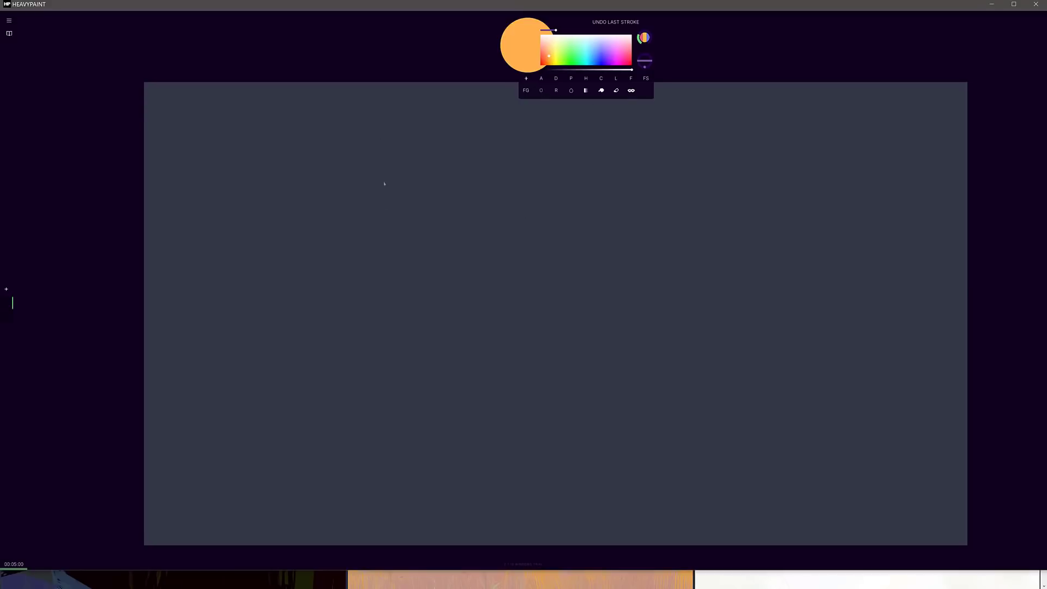
mouse_move(263, 203)
left_mouse_down()
mouse_move(337, 189)
mouse_move(386, 339)
mouse_move(498, 388)
mouse_move(592, 414)
mouse_move(811, 430)
left_mouse_up()
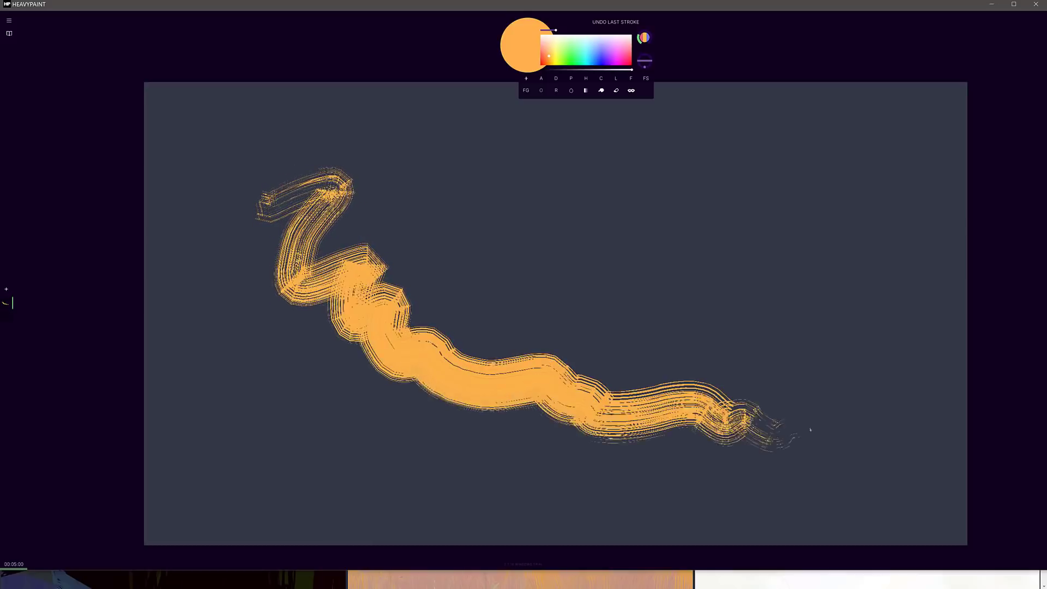
mouse_move(361, 188)
left_mouse_down()
mouse_move(434, 281)
mouse_move(453, 488)
mouse_move(709, 540)
left_mouse_up()
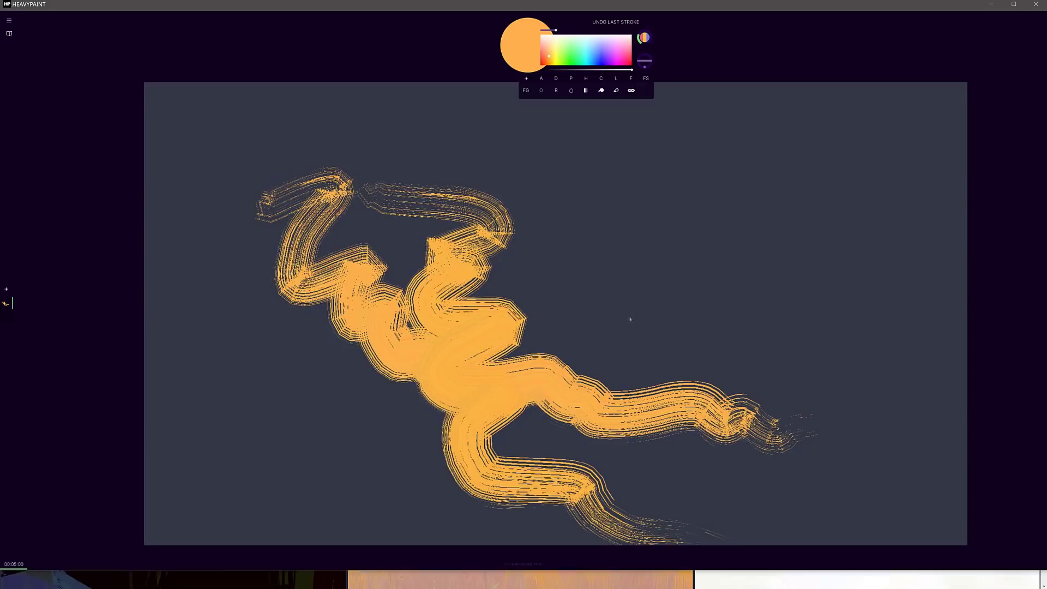
mouse_move(719, 285)
left_mouse_down()
mouse_move(540, 317)
mouse_move(406, 371)
mouse_move(275, 338)
mouse_move(232, 262)
left_mouse_up()
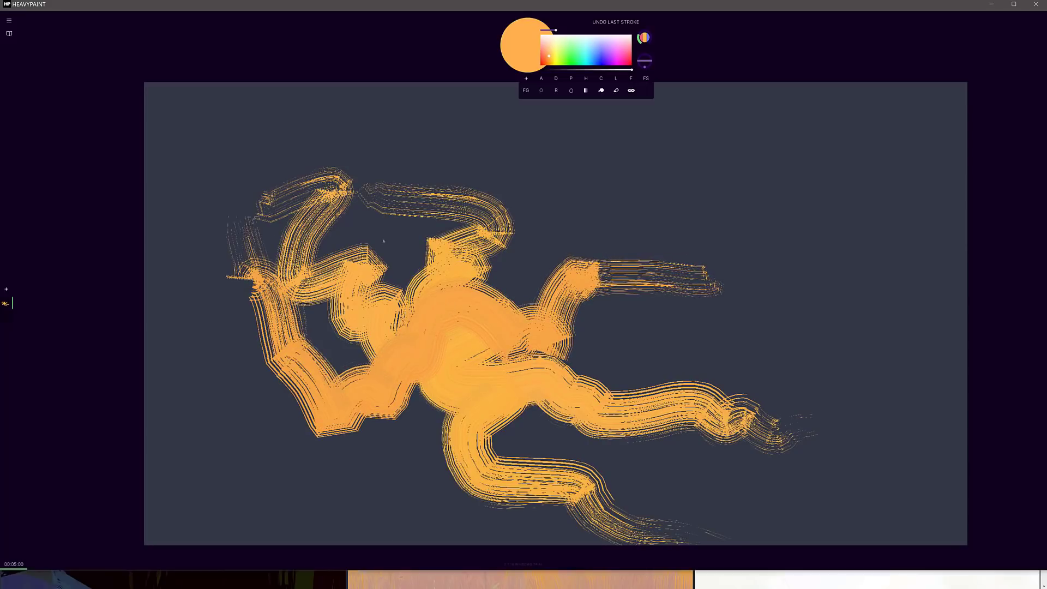
mouse_move(384, 241)
left_mouse_down()
mouse_move(436, 404)
mouse_move(469, 284)
mouse_move(514, 256)
mouse_move(401, 333)
mouse_move(415, 229)
mouse_move(496, 289)
left_mouse_up()
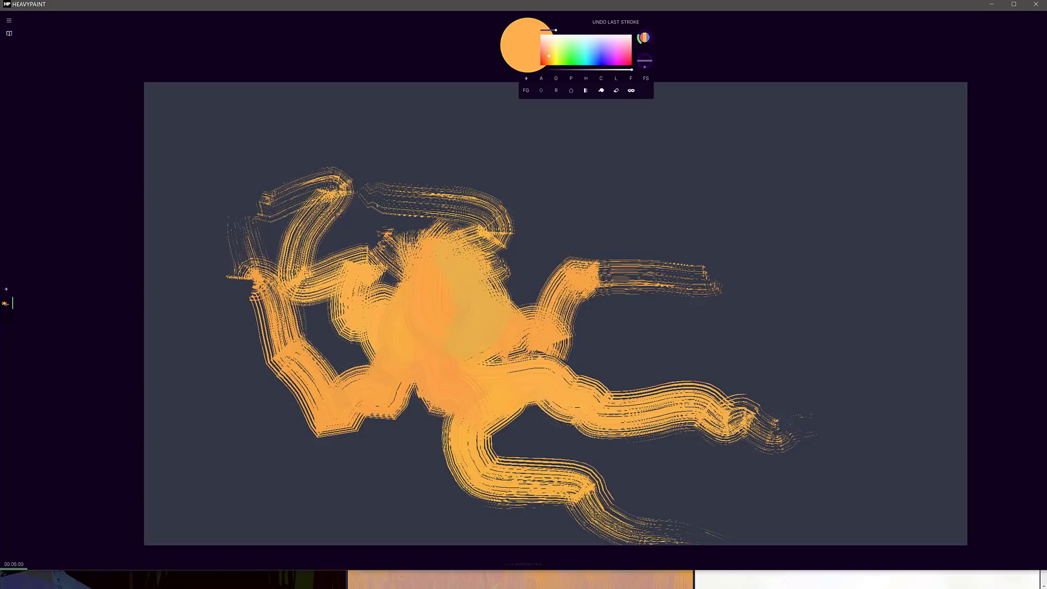
- With the Blur brush, soften the central orange blob's right edge and smear the right-hand stroke's end
left_click(571, 90)
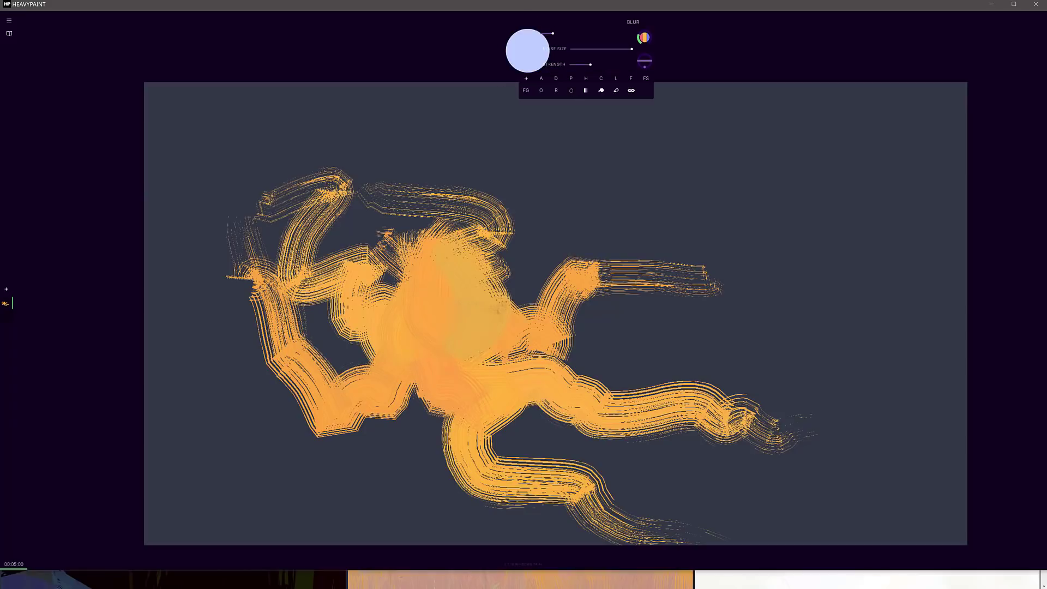
mouse_move(498, 311)
left_mouse_down()
mouse_move(497, 261)
mouse_move(522, 209)
mouse_move(508, 219)
mouse_move(497, 207)
mouse_move(483, 237)
left_mouse_up()
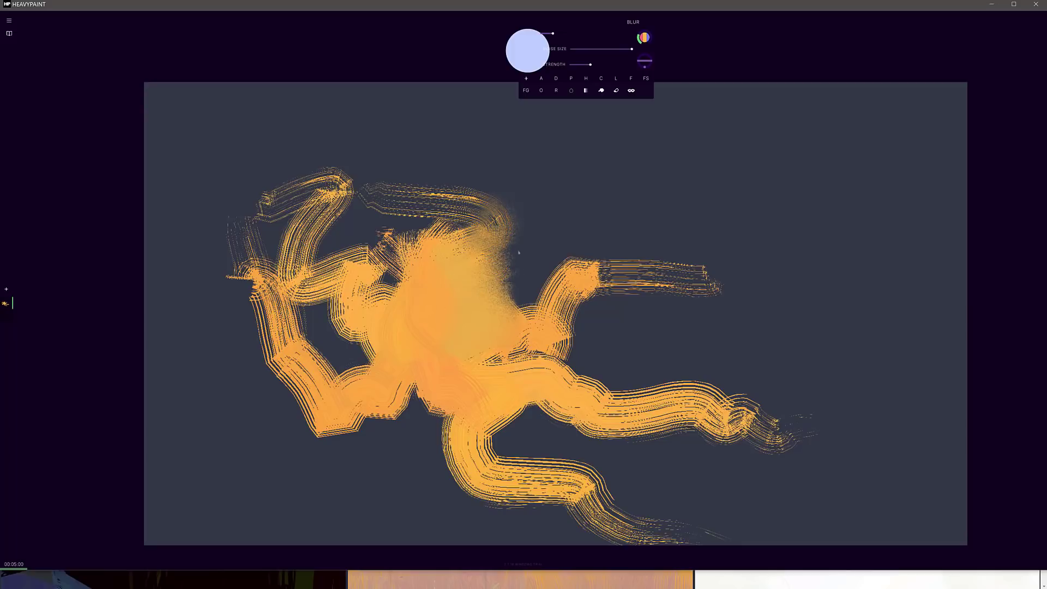
mouse_move(539, 255)
left_mouse_down()
mouse_move(567, 264)
mouse_move(594, 246)
left_mouse_up()
- Start the five-minute session timer
left_click(13, 564)
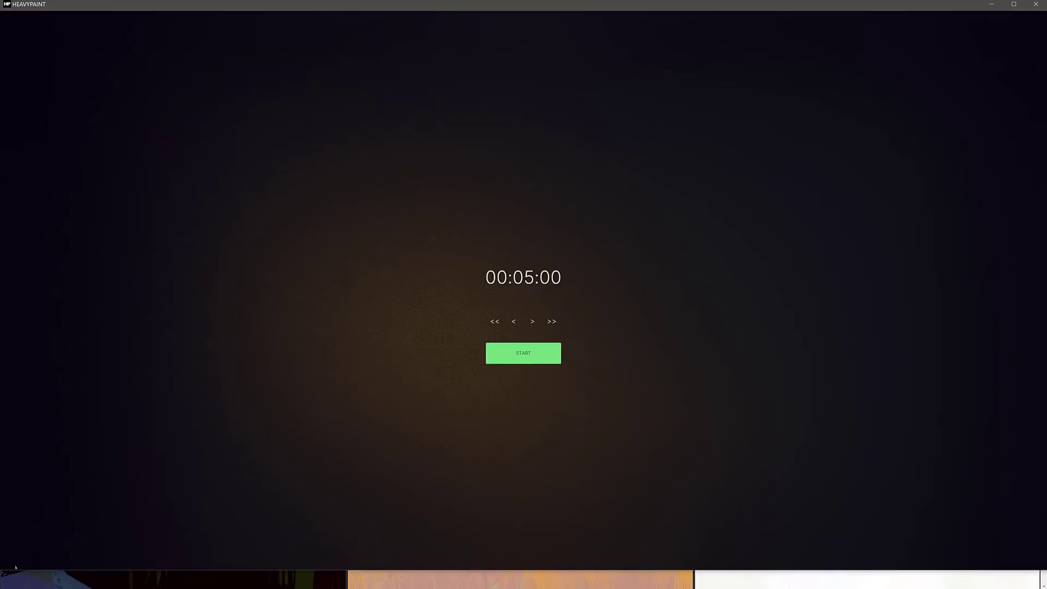
left_click(523, 353)
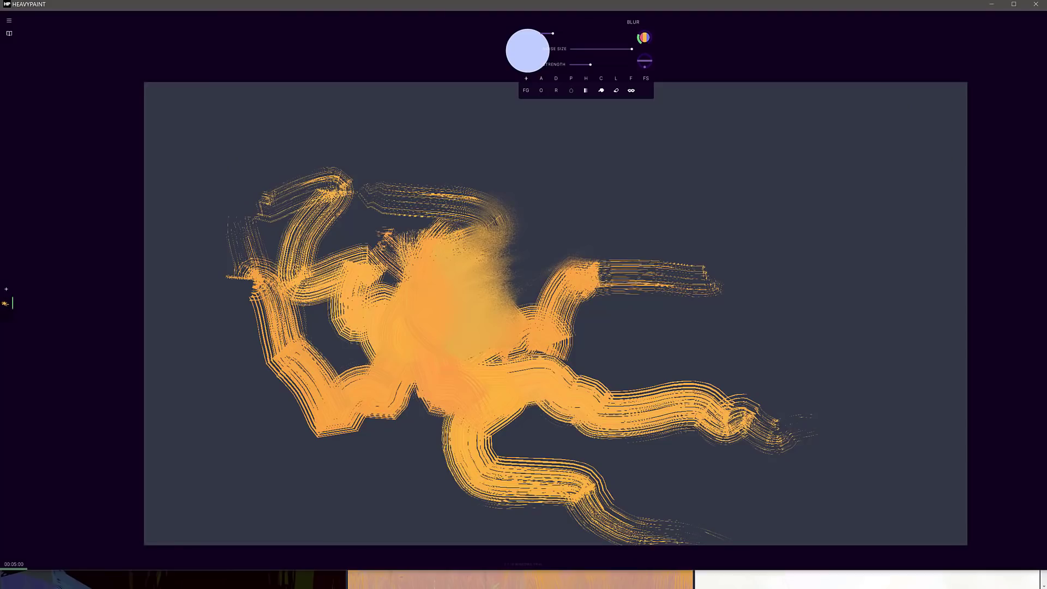
left_click(14, 565)
left_click(520, 354)
- Blur the right orange arm's joint, paint a small orange oil curl near the right edge, and pick blue
mouse_move(617, 289)
left_mouse_down()
mouse_move(570, 322)
mouse_move(534, 276)
mouse_move(397, 369)
left_mouse_up()
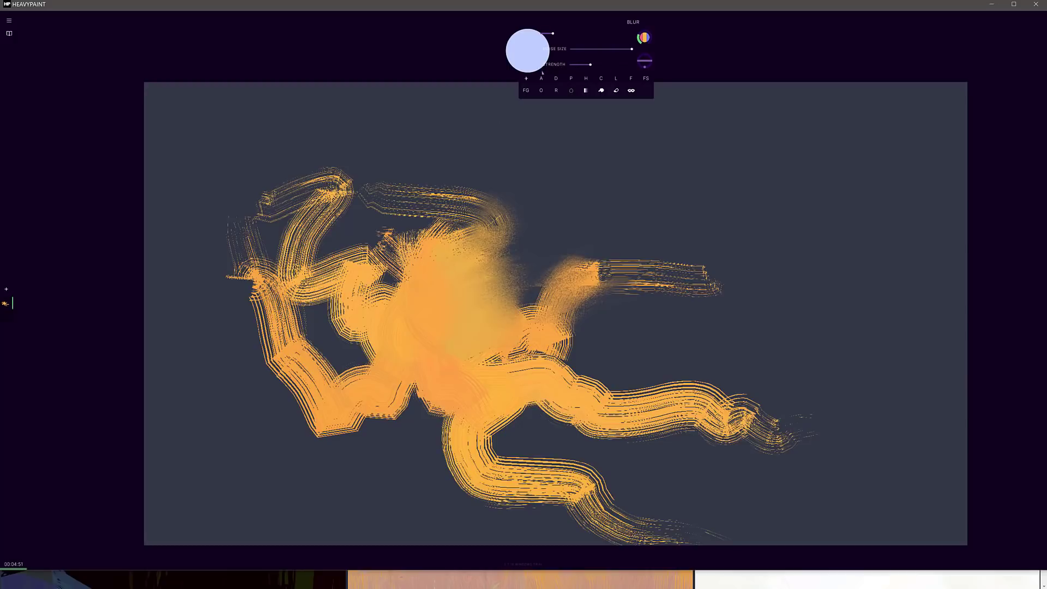
left_click(542, 90)
mouse_move(776, 191)
left_mouse_down()
mouse_move(801, 218)
mouse_move(834, 229)
left_mouse_up()
mouse_move(562, 52)
left_mouse_down()
mouse_move(622, 54)
mouse_move(601, 61)
left_mouse_up()
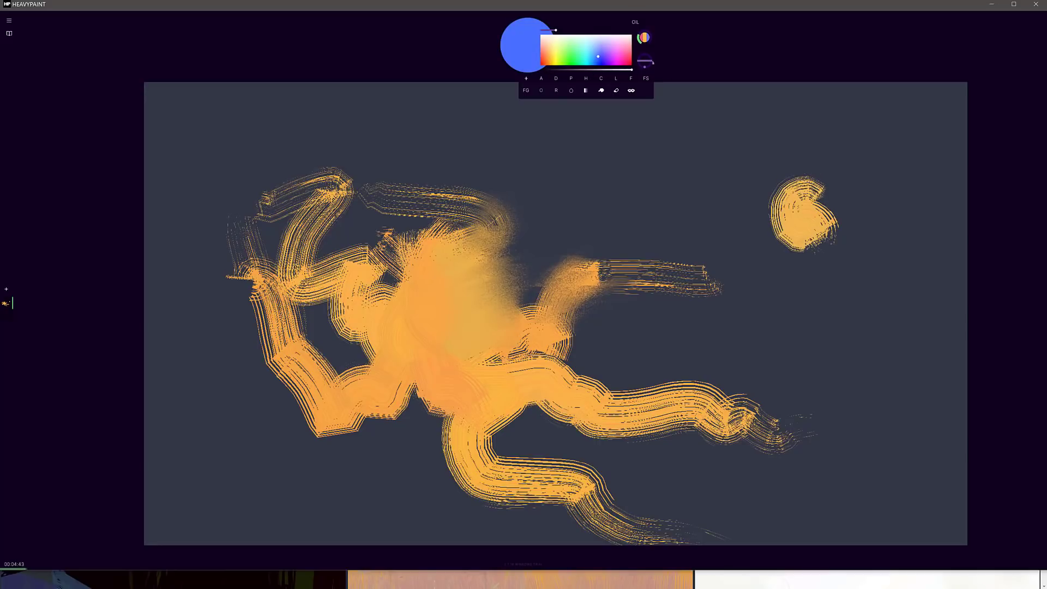
- Switch to bright green at brush size 179 and paint strokes over the right swirl, middle and lower orange
left_click(620, 39)
left_click(569, 64)
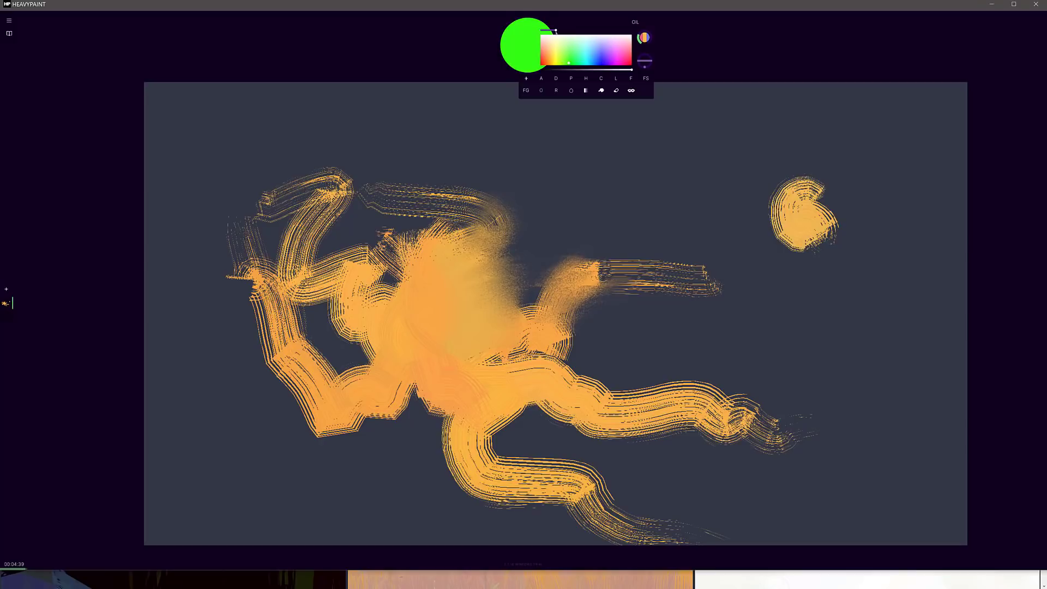
mouse_move(555, 30)
left_mouse_down()
mouse_move(579, 30)
mouse_move(555, 30)
left_mouse_up()
mouse_move(709, 191)
left_mouse_down()
mouse_move(733, 299)
mouse_move(780, 307)
mouse_move(814, 332)
mouse_move(780, 169)
left_mouse_up()
left_click_drag(453, 281, 535, 305)
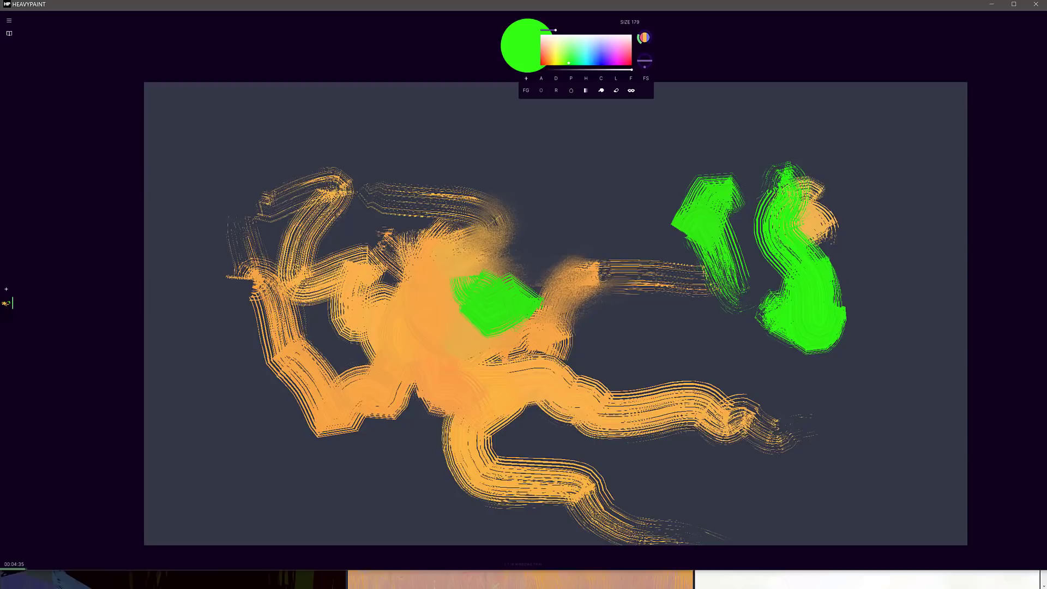
left_click_drag(551, 355, 622, 398)
- Set Rotation Mode to None and paint a green stroke down and around the right side
left_click(644, 64)
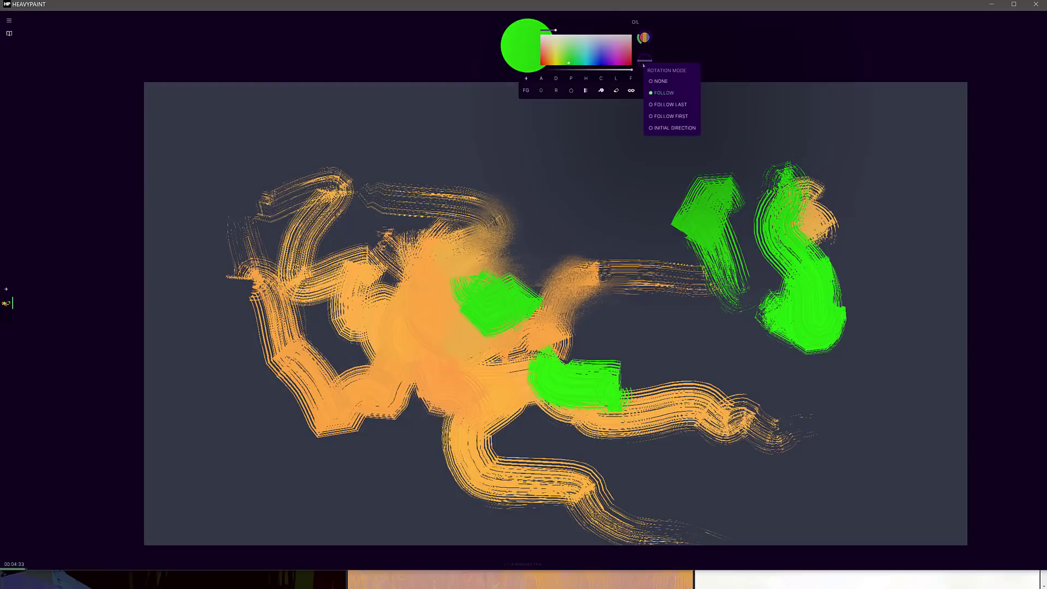
left_click(650, 82)
mouse_move(663, 139)
left_mouse_down()
mouse_move(627, 153)
mouse_move(646, 202)
mouse_move(720, 289)
left_mouse_up()
mouse_move(753, 329)
left_mouse_down()
mouse_move(831, 410)
mouse_move(867, 259)
mouse_move(869, 179)
mouse_move(835, 159)
left_mouse_up()
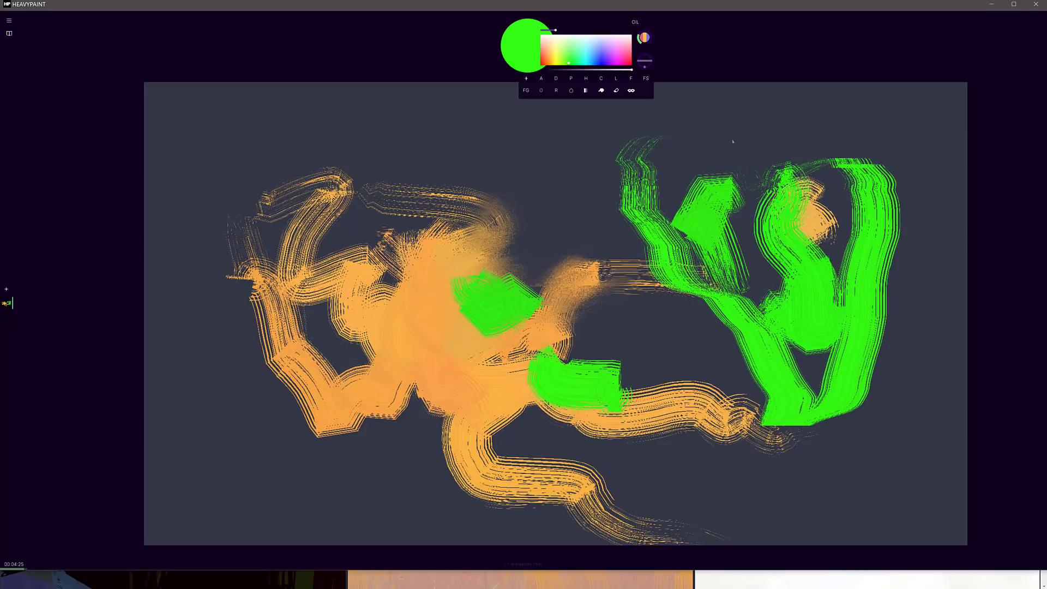
- Add green zigzags, a horizontal streak and a long downward stroke across the top of the painting
mouse_move(716, 151)
left_mouse_down()
mouse_move(769, 159)
mouse_move(646, 221)
left_mouse_up()
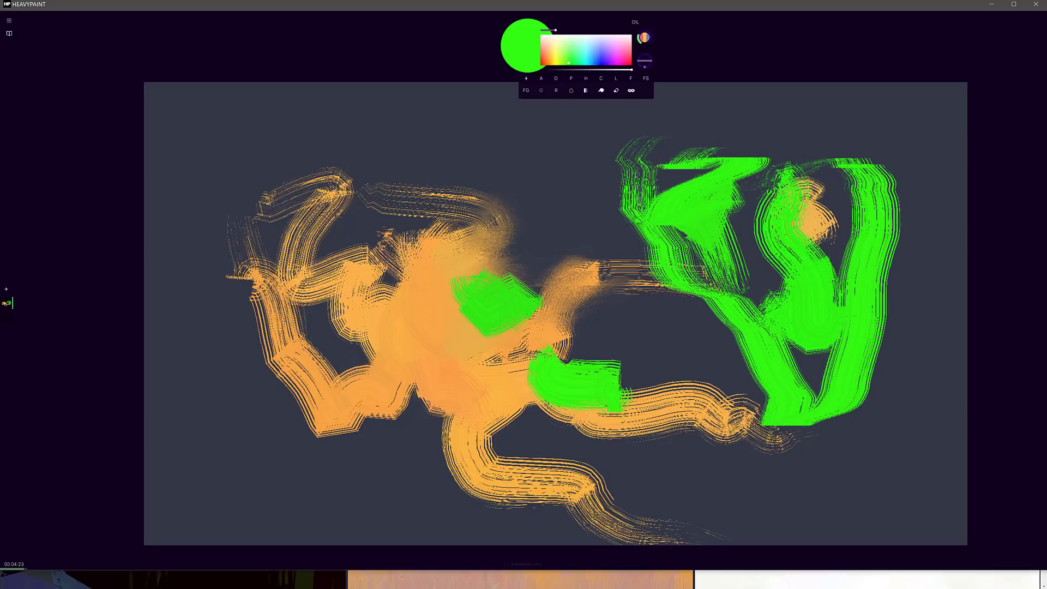
mouse_move(616, 173)
left_mouse_down()
mouse_move(752, 277)
mouse_move(709, 257)
mouse_move(791, 229)
mouse_move(764, 150)
left_mouse_up()
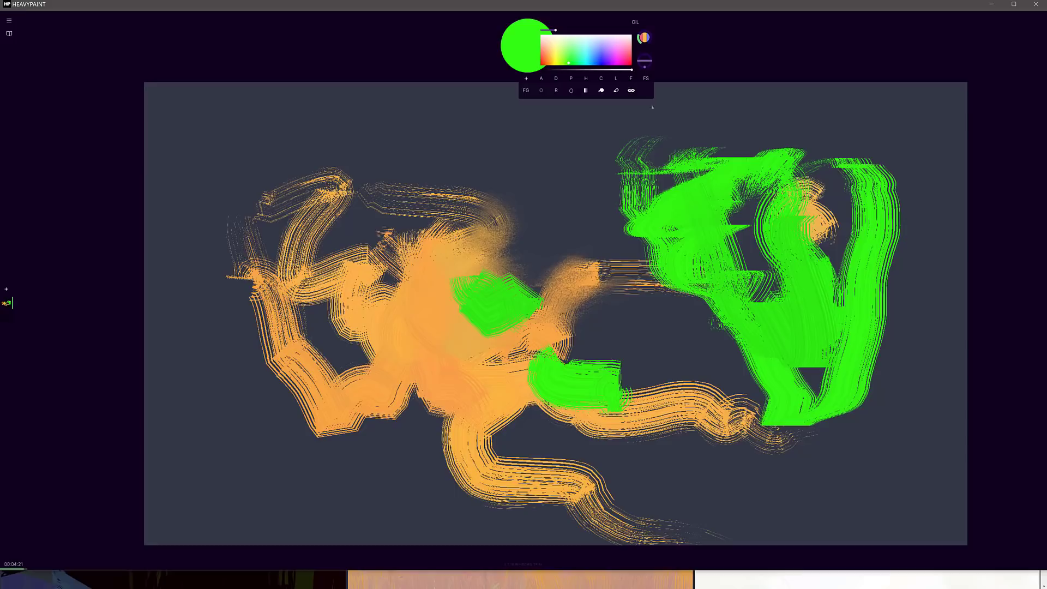
mouse_move(663, 163)
left_mouse_down()
mouse_move(646, 143)
mouse_move(562, 150)
mouse_move(533, 172)
left_mouse_up()
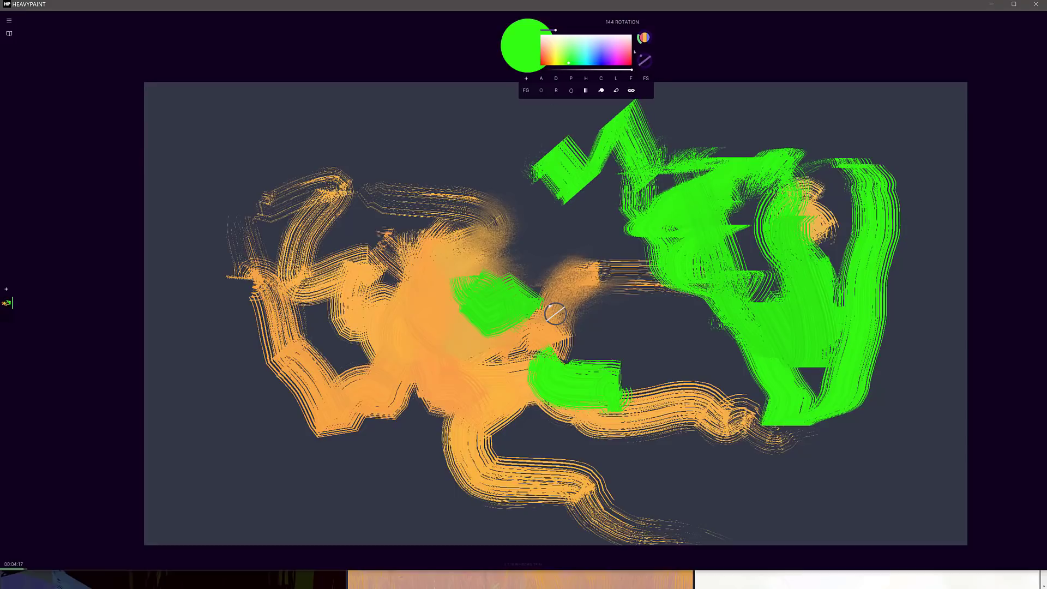
left_click_drag(597, 115, 251, 202)
mouse_move(643, 37)
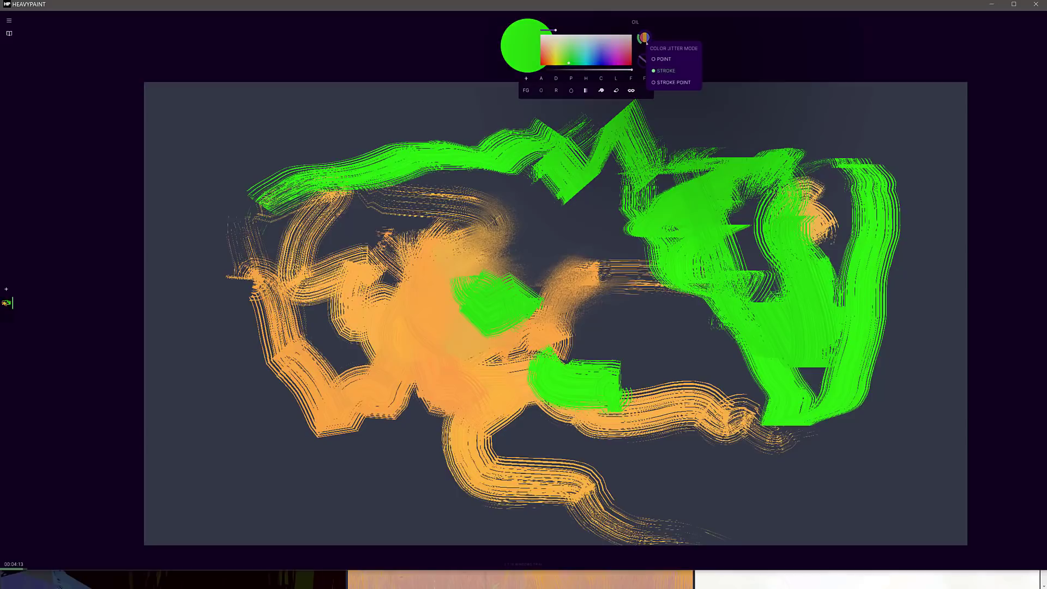
mouse_move(714, 101)
left_mouse_down()
mouse_move(793, 139)
mouse_move(846, 242)
mouse_move(882, 506)
mouse_move(749, 481)
mouse_move(600, 248)
left_mouse_up()
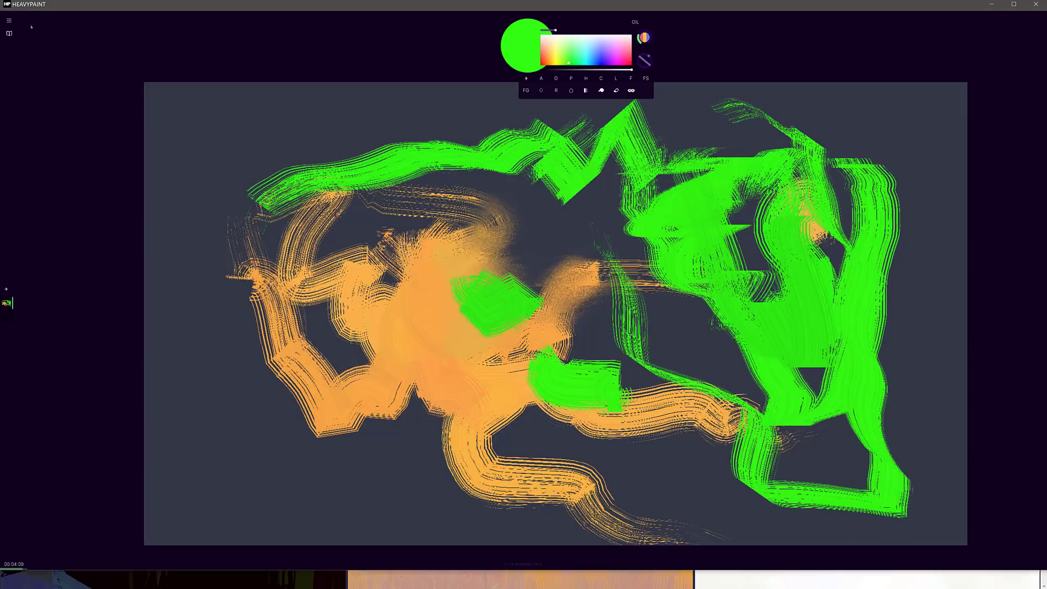
- In Options, view the Tablet Driver choices and turn Layers off
left_click(9, 22)
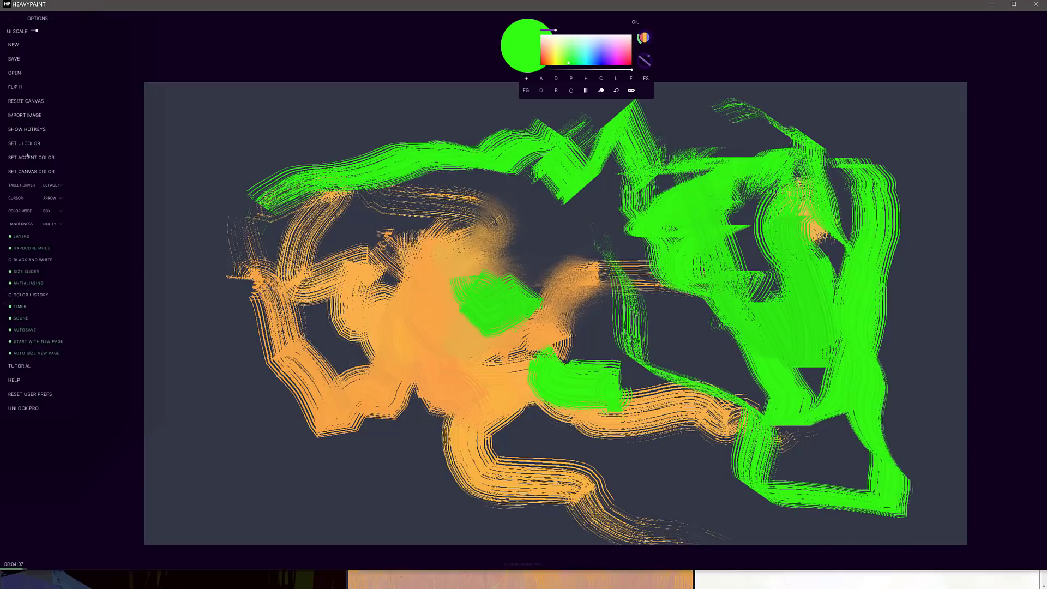
left_click(51, 185)
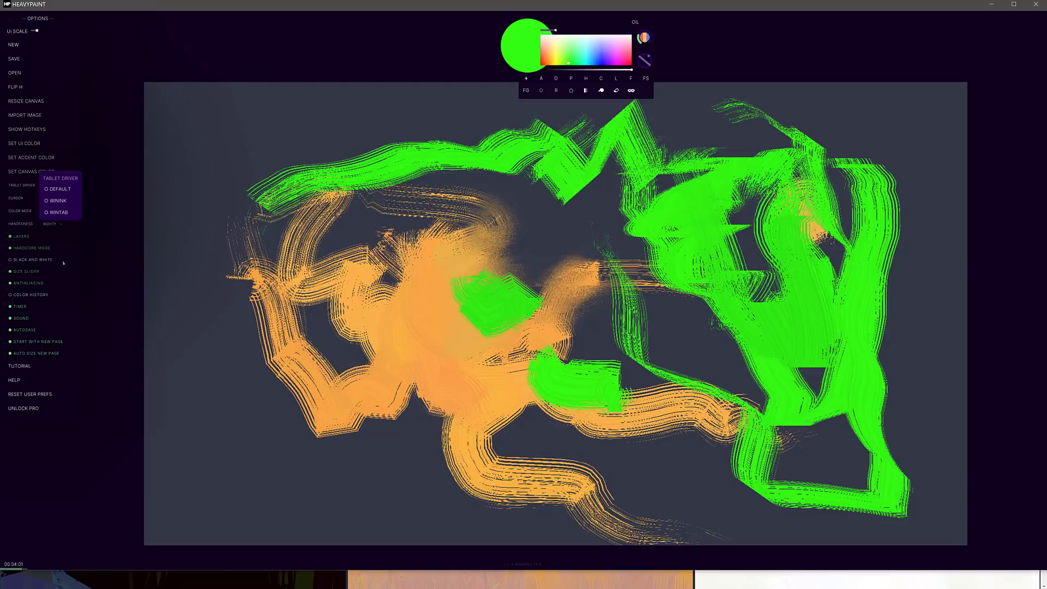
left_click(10, 236)
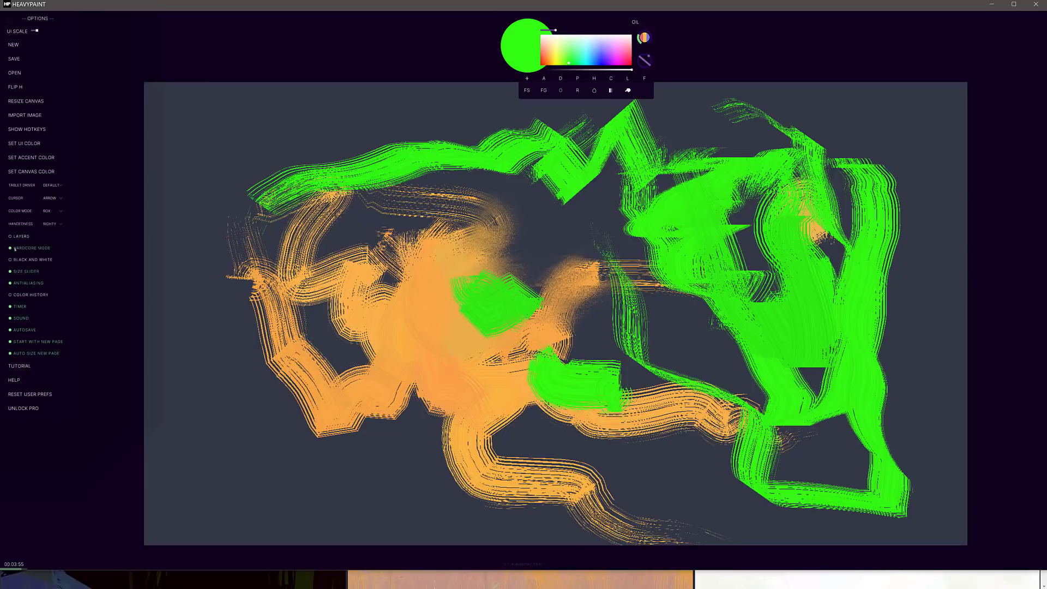
- Enable Hardcore Mode, confirm with OK, then switch it back off
left_click(15, 249)
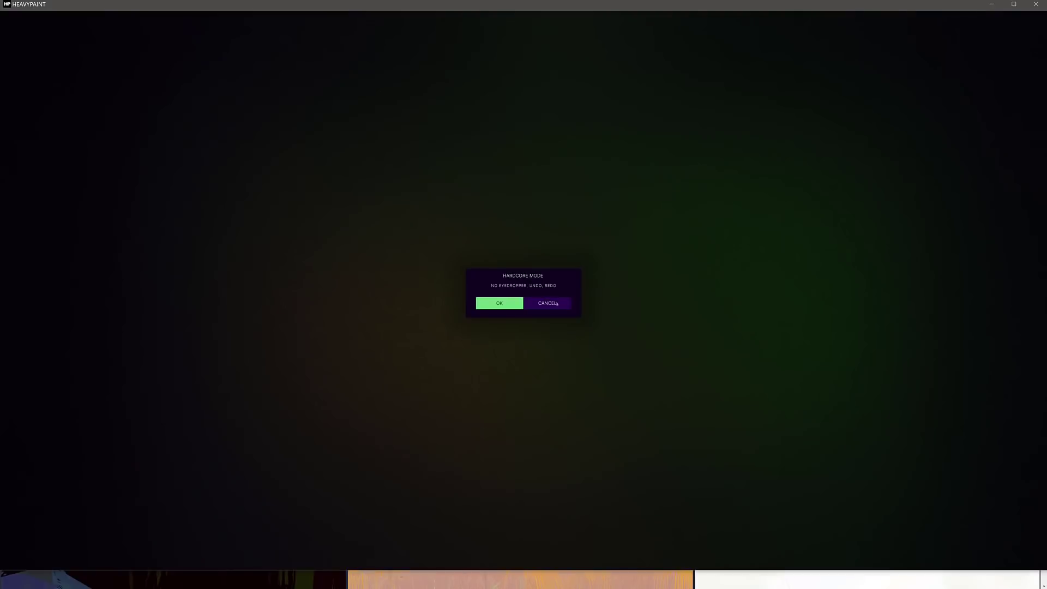
left_click(515, 303)
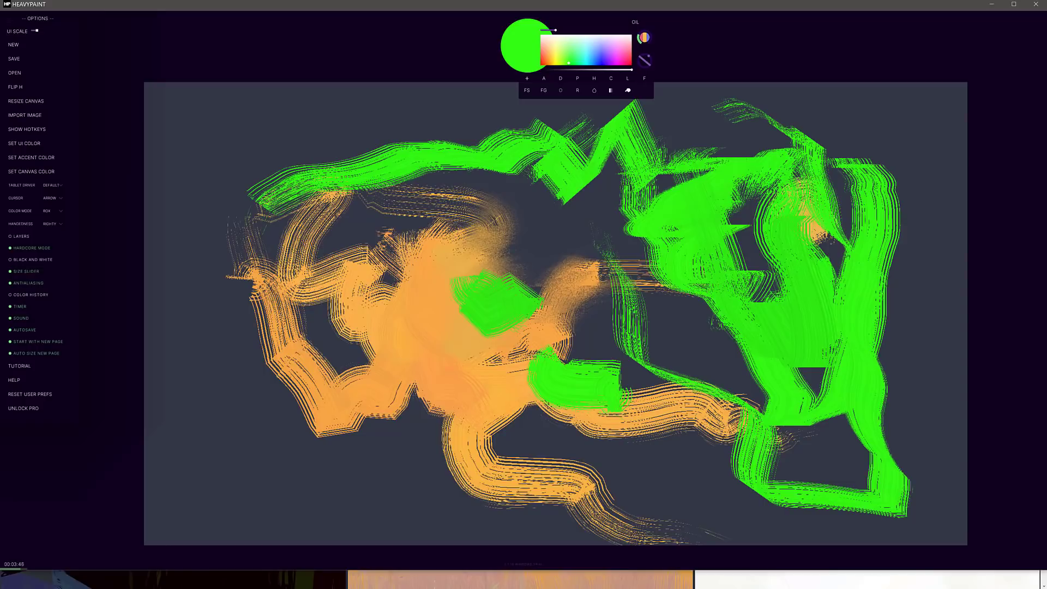
left_click(12, 248)
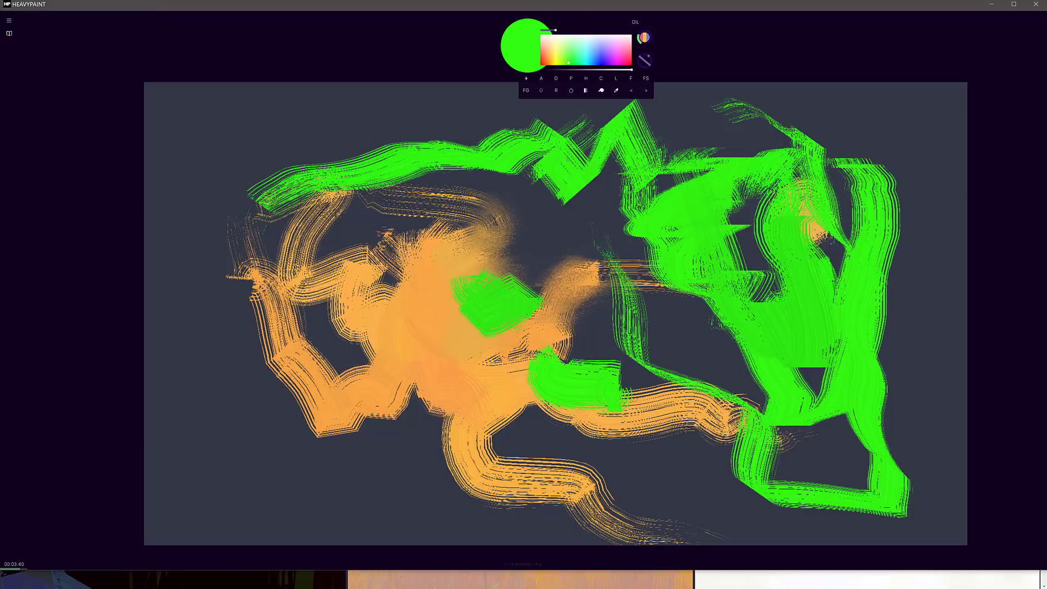
- Sample orange from the painting with the eyedropper and paint an orange zigzag across the green strokes
left_click(431, 307)
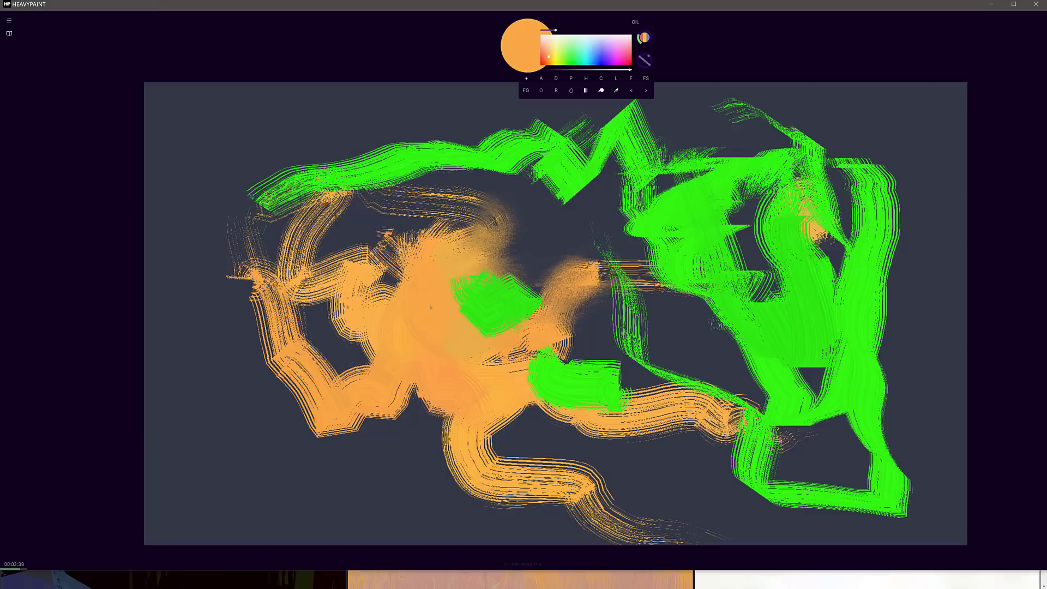
mouse_move(515, 234)
left_mouse_down()
mouse_move(571, 219)
mouse_move(581, 238)
mouse_move(641, 211)
mouse_move(712, 263)
left_mouse_up()
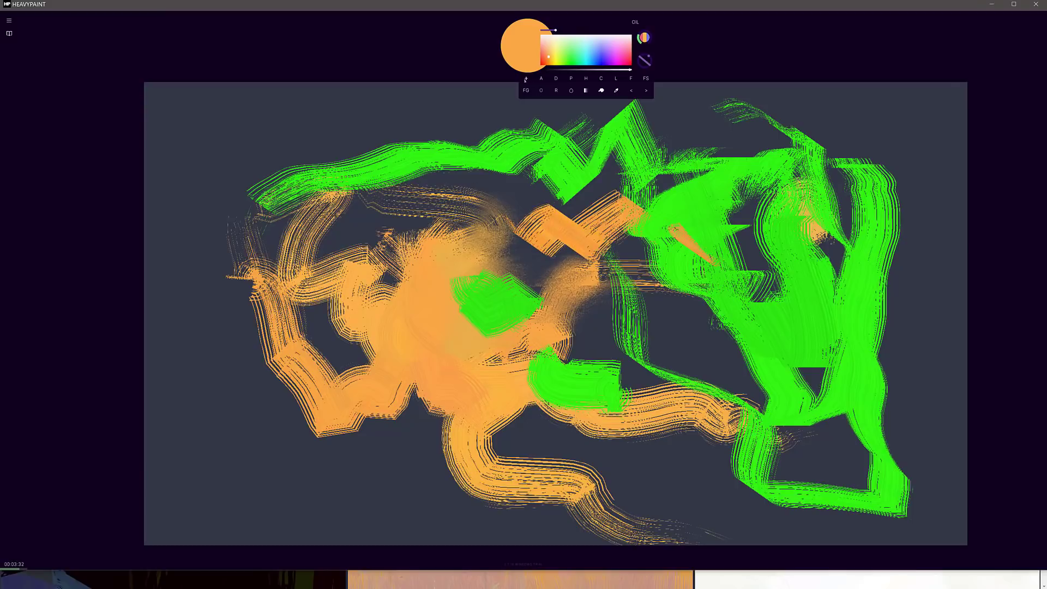
left_click(526, 80)
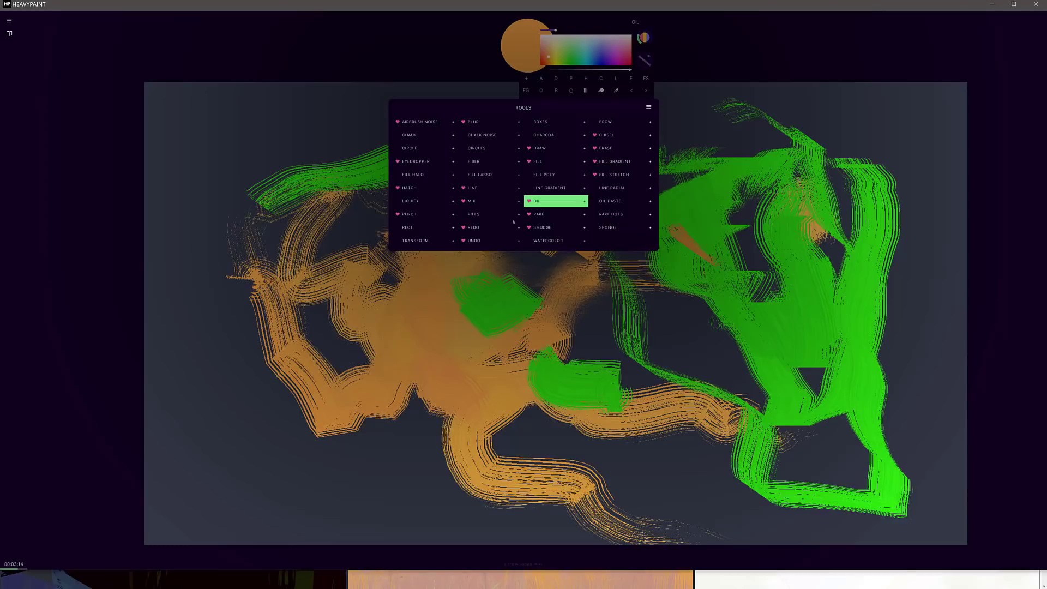
- Paint a white Chalk stroke around the left side and bottom of the canvas
left_click(411, 136)
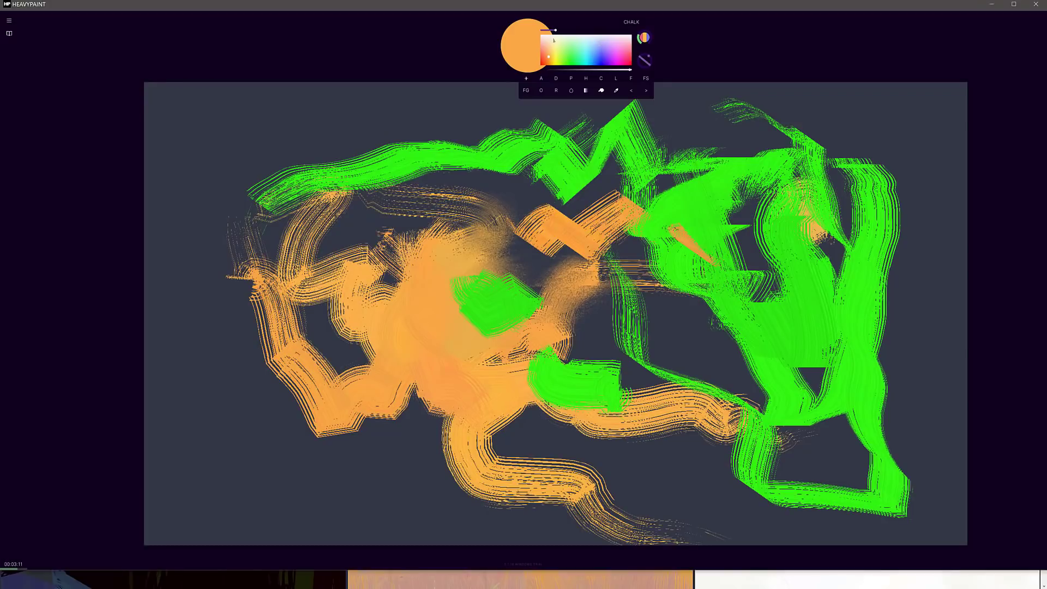
left_click(554, 40)
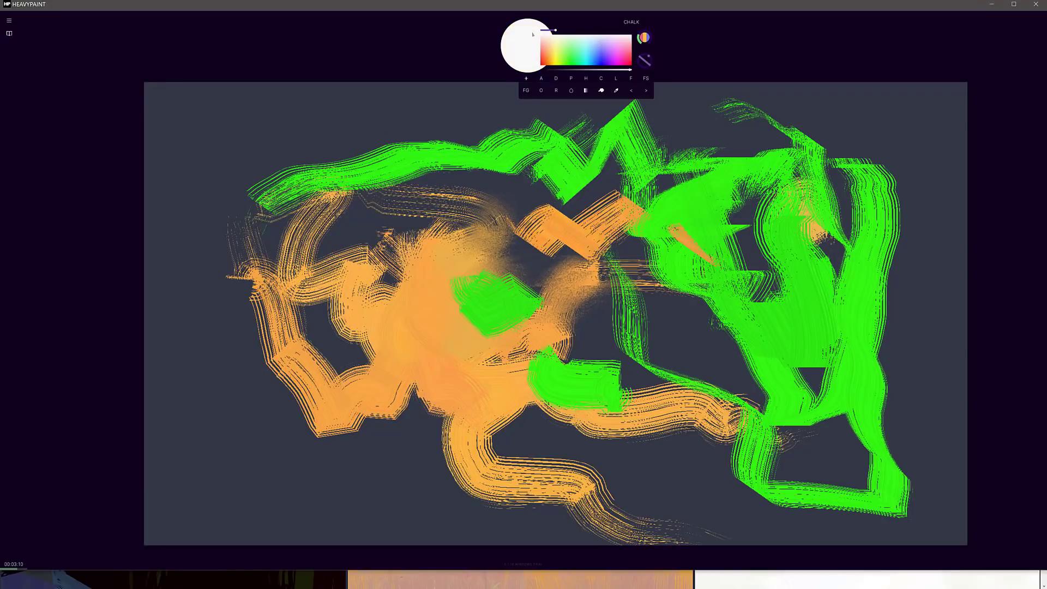
mouse_move(245, 118)
left_mouse_down()
mouse_move(202, 201)
mouse_move(207, 354)
mouse_move(420, 507)
mouse_move(873, 453)
mouse_move(963, 237)
left_mouse_up()
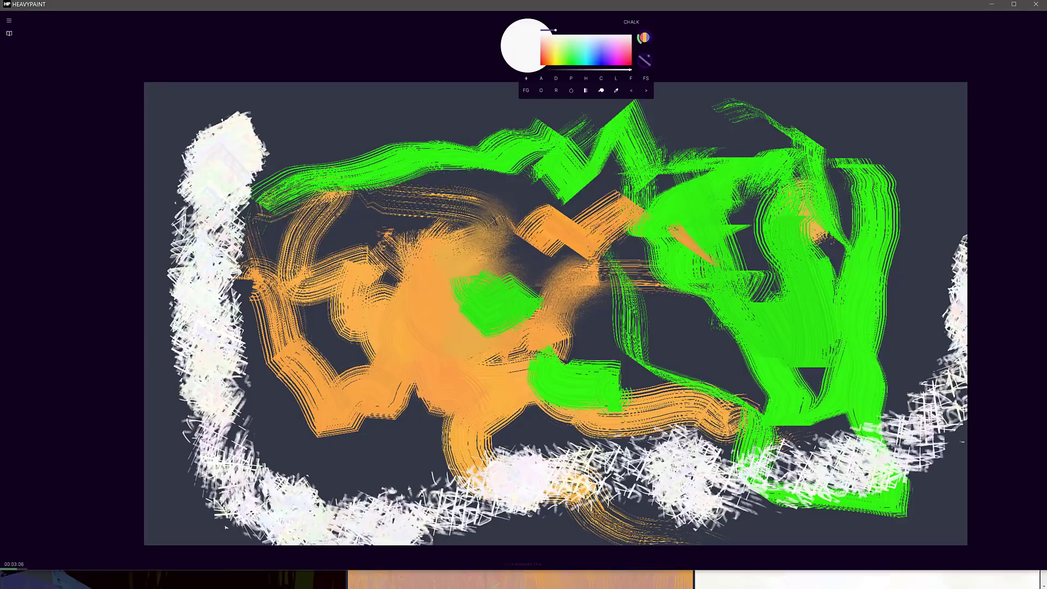
- Try the Airbrush Noise, Hatch, Blur and Mix brushes in the Tools list, settling on Fill
left_click(526, 79)
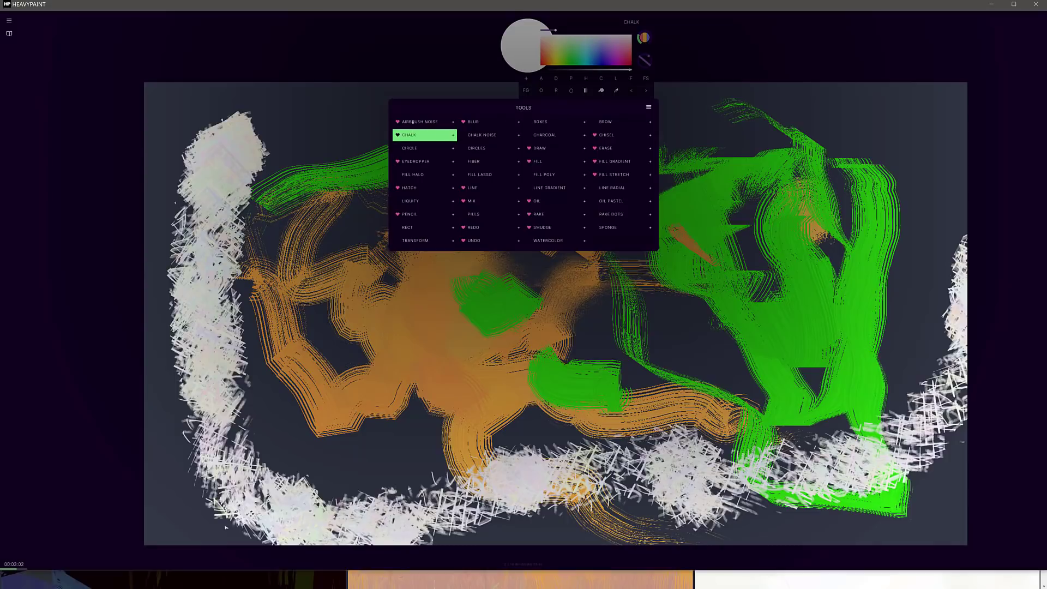
left_click(413, 122)
left_click(410, 161)
left_click(410, 188)
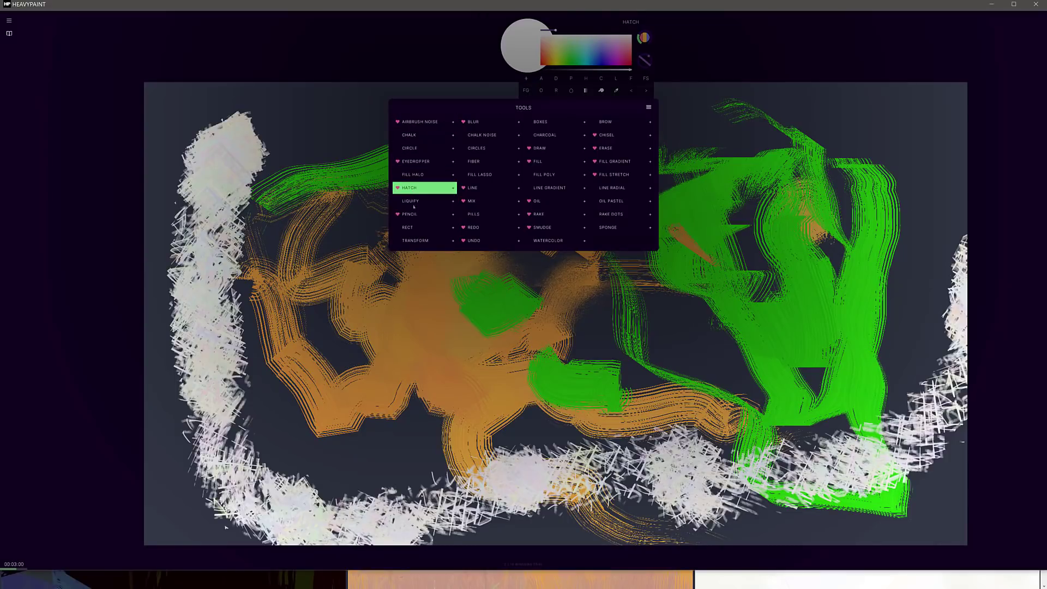
left_click(472, 120)
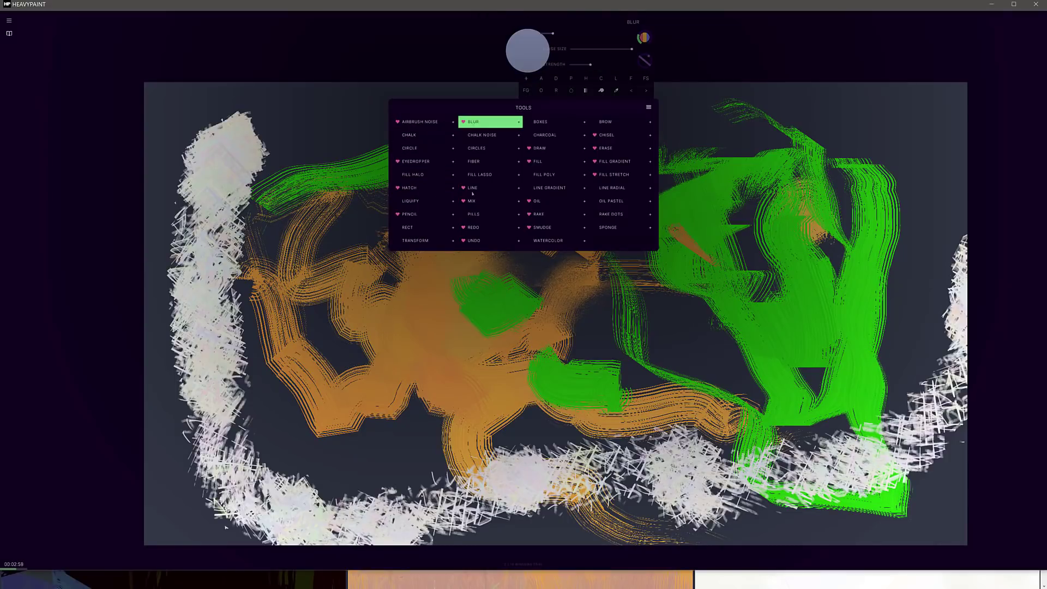
left_click(473, 202)
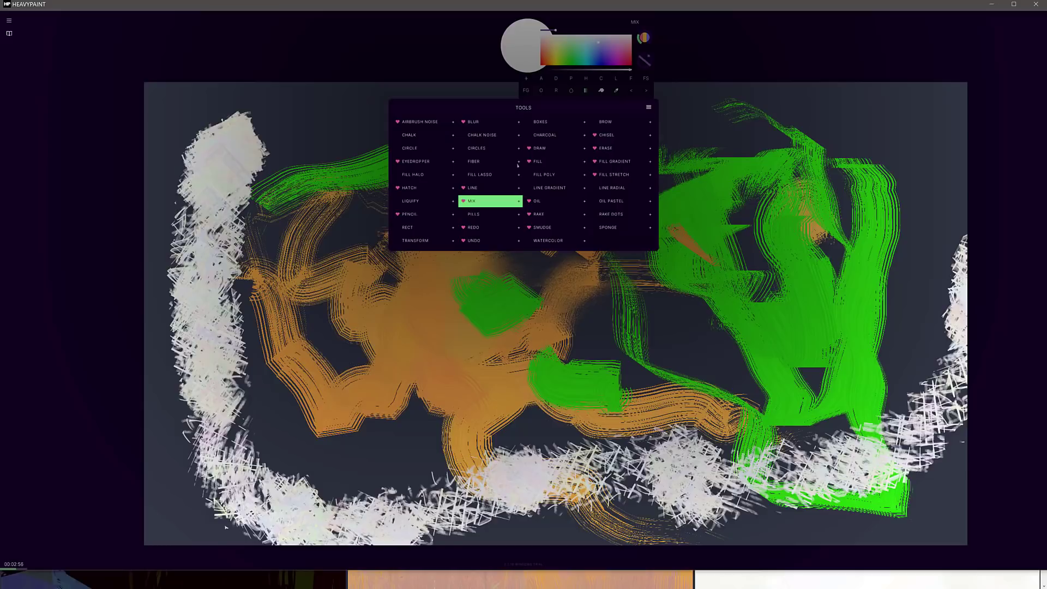
left_click(540, 152)
left_click(536, 160)
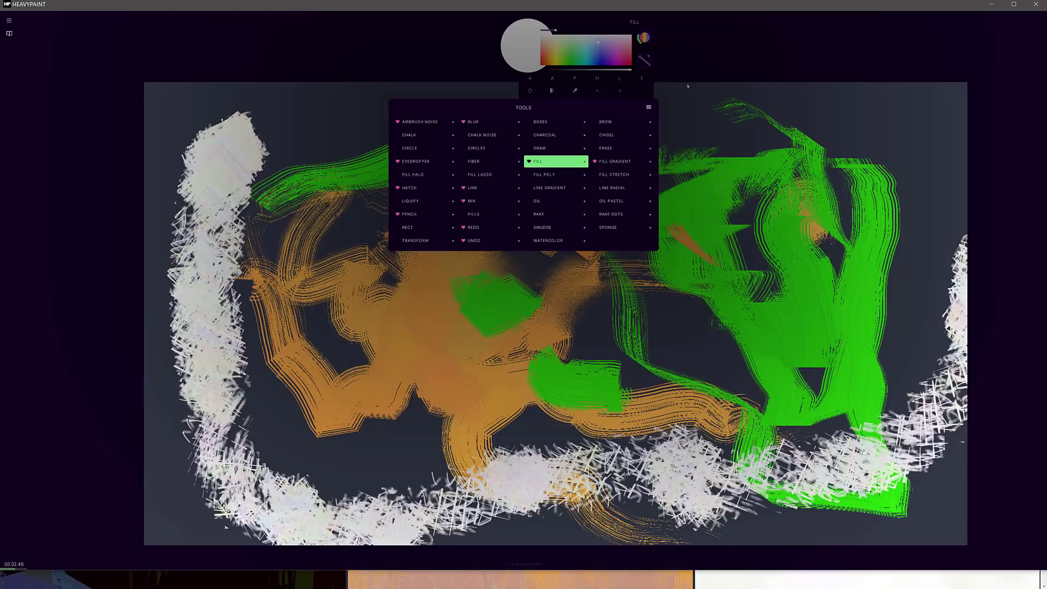
- Draw a white Fill Gradient fan over the top-right green strokes
left_click(774, 81)
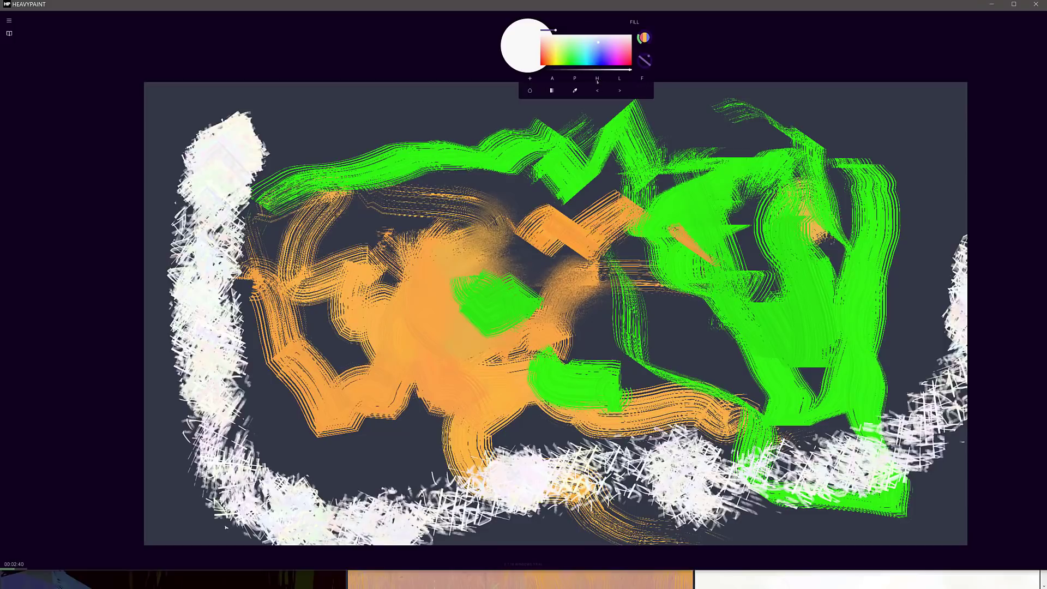
key("l")
left_click(642, 79)
mouse_move(758, 106)
left_mouse_down()
mouse_move(831, 174)
mouse_move(846, 159)
mouse_move(630, 244)
mouse_move(814, 97)
mouse_move(861, 96)
mouse_move(910, 120)
mouse_move(757, 164)
left_mouse_up()
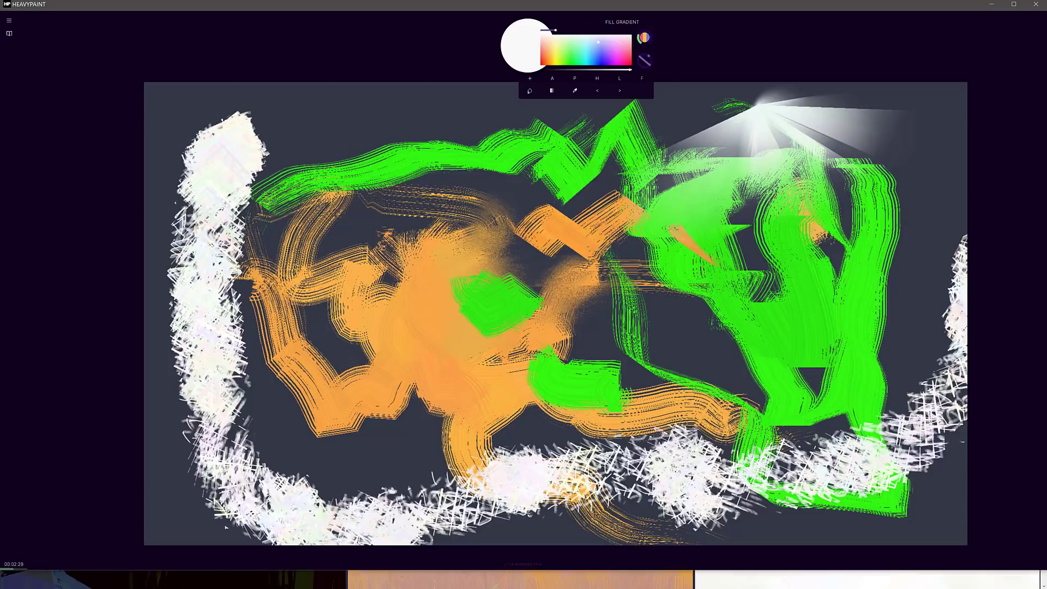
- Blur the white fan down into the right-side green strokes
left_click(530, 91)
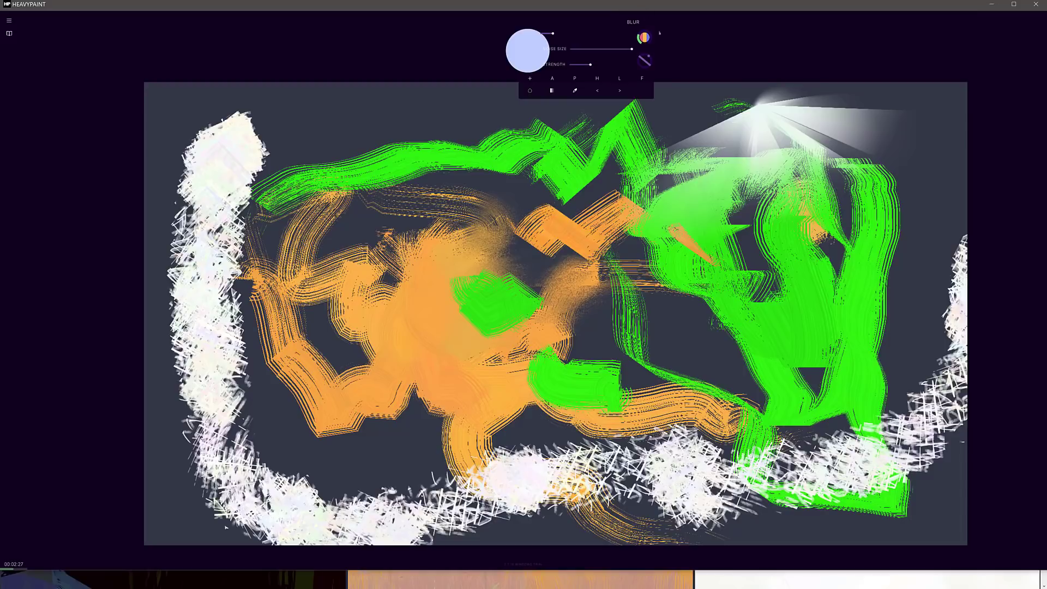
mouse_move(796, 144)
left_mouse_down()
mouse_move(854, 122)
mouse_move(873, 470)
mouse_move(818, 414)
left_mouse_up()
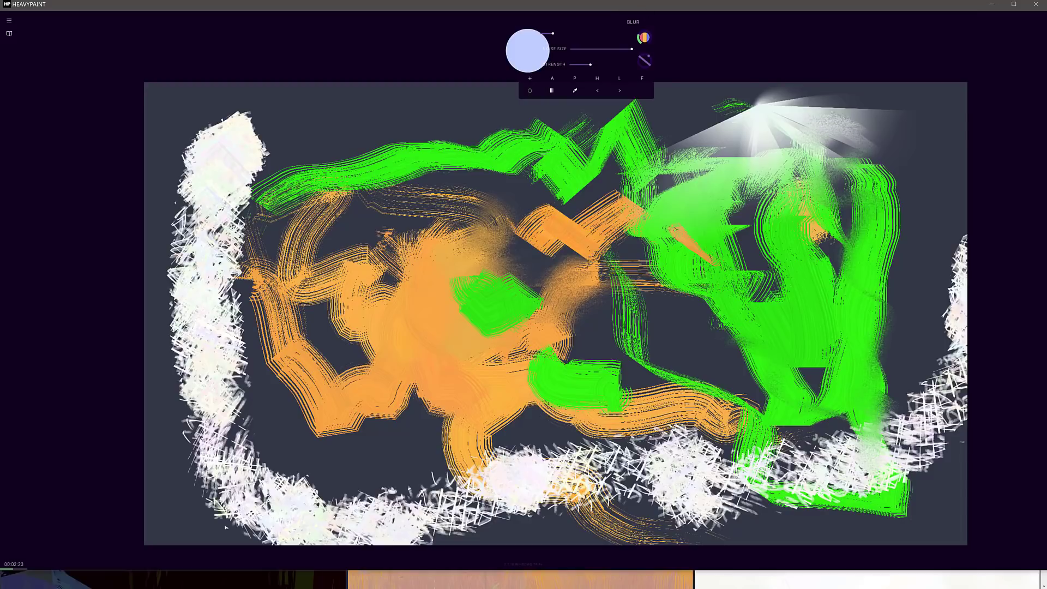
left_click(8, 22)
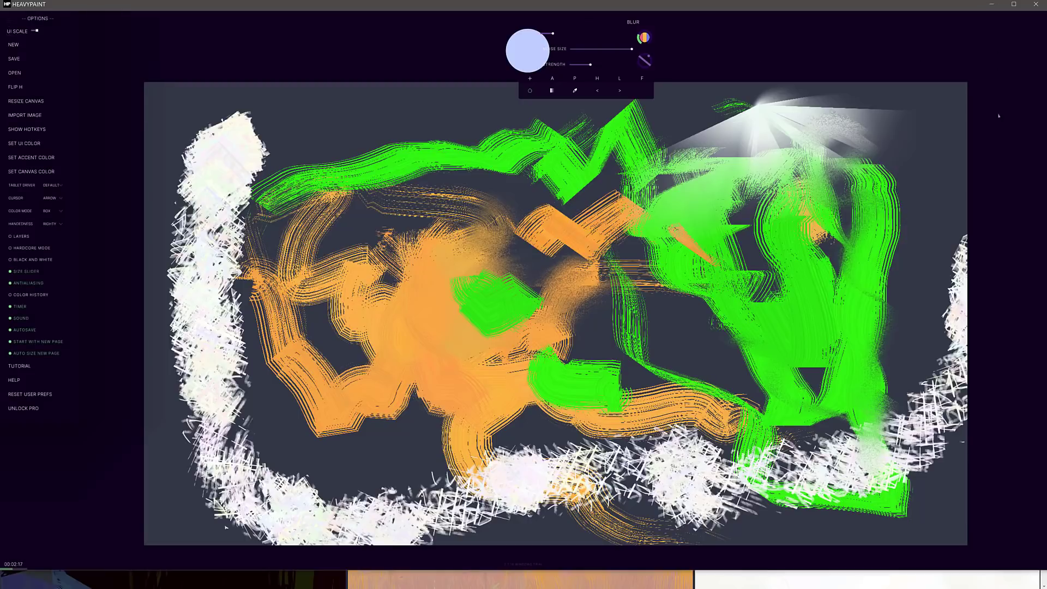
- Set the UI colour to black with the brightness slider, then show the hotkeys list
left_click(31, 145)
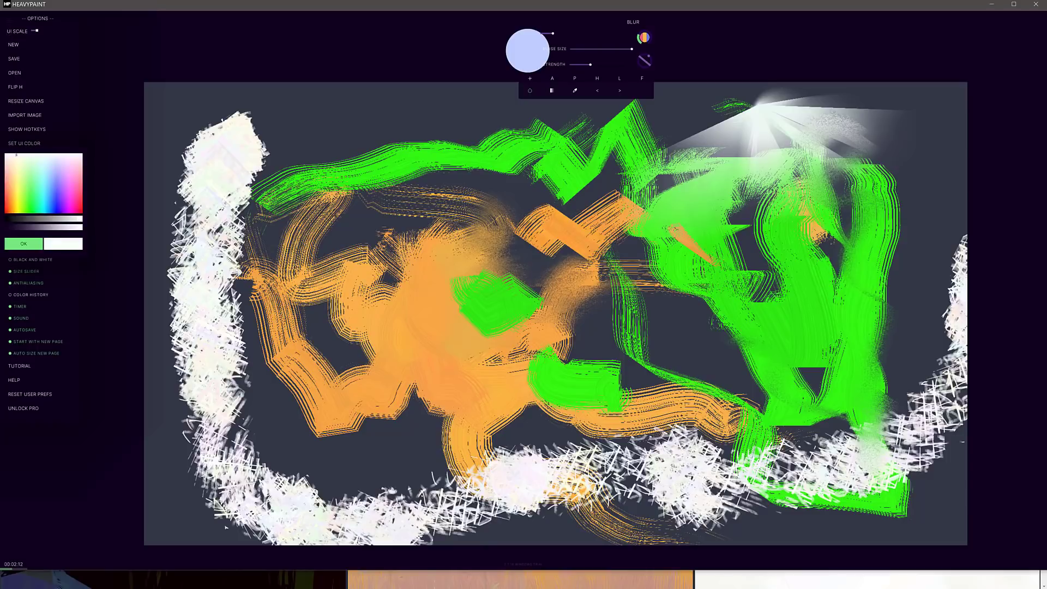
left_click(24, 244)
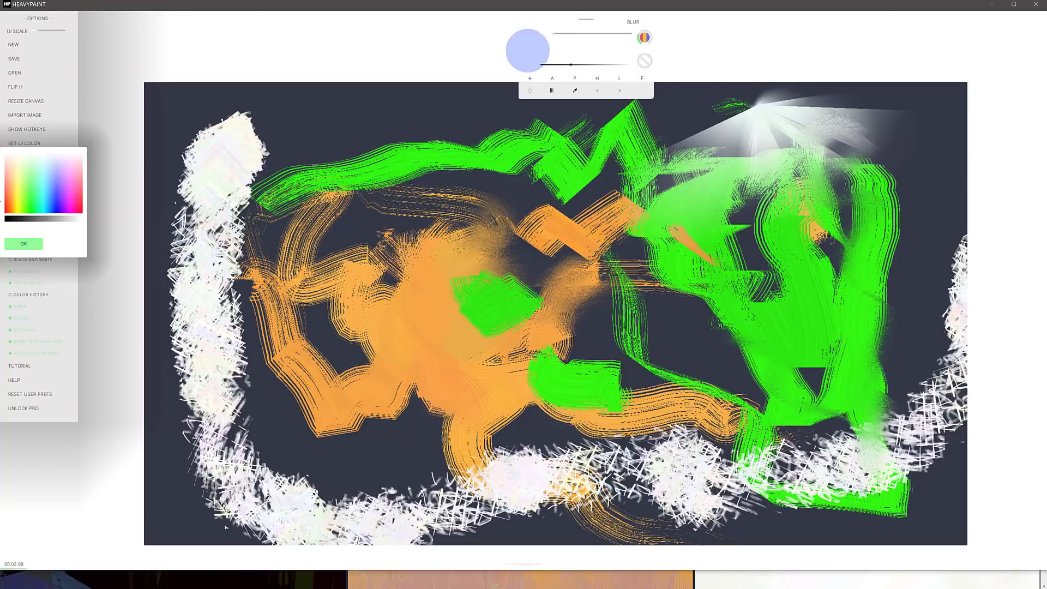
left_click_drag(8, 224, 2, 224)
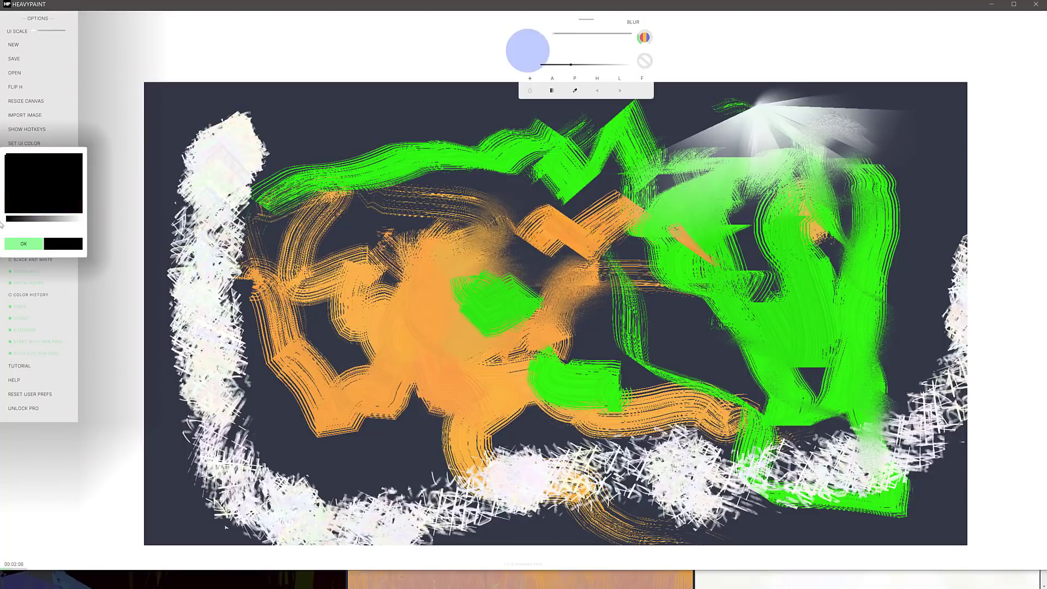
left_click(13, 244)
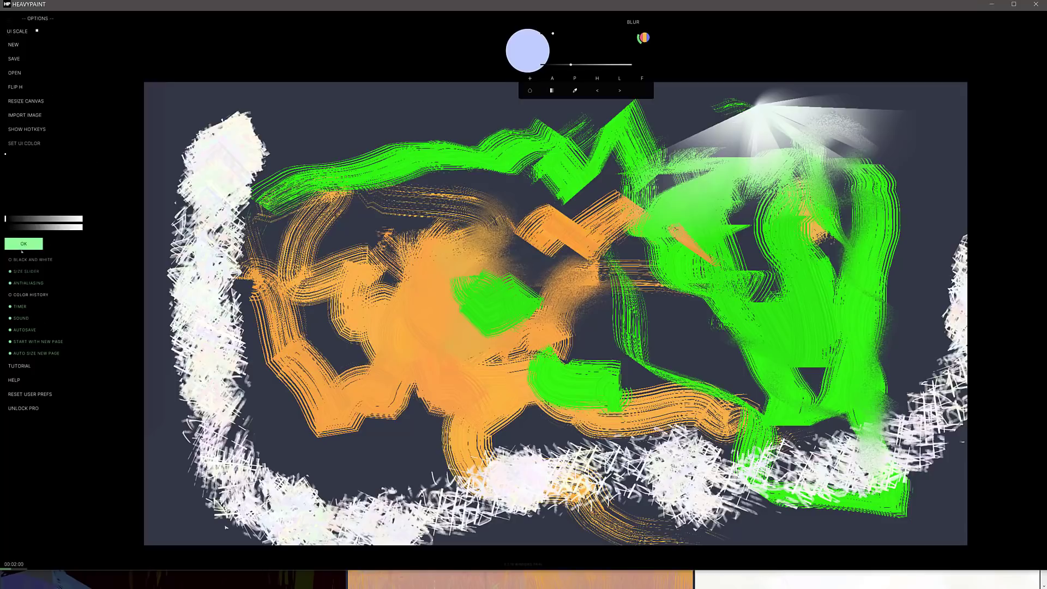
left_click(26, 131)
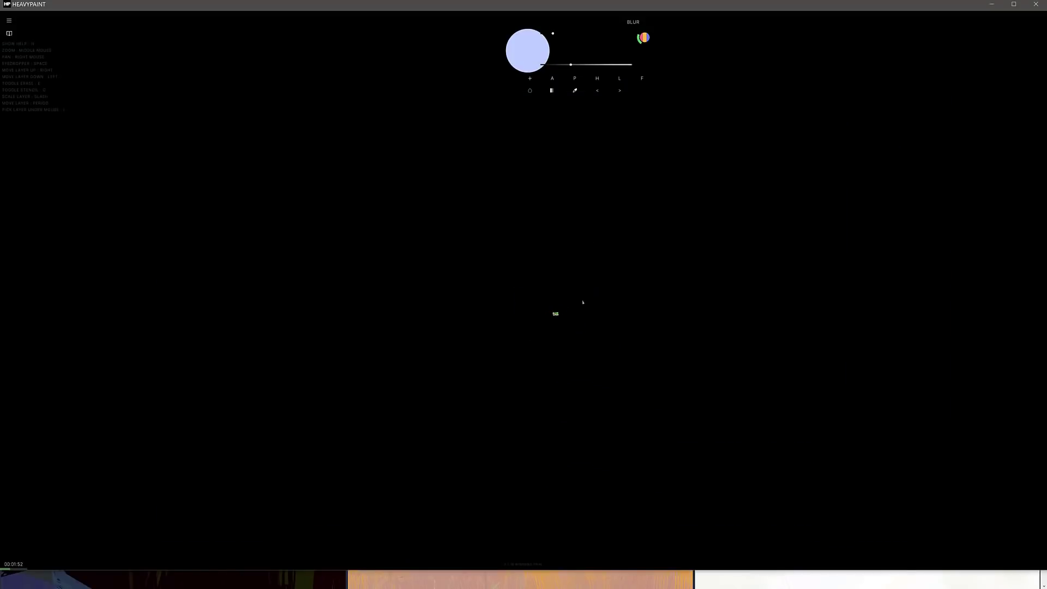
- Zoom the canvas out and back in until the orange-green painting fills the view
scroll(582, 301, "up", 2)
scroll(555, 314, "up", 10)
scroll(556, 314, "down", 6)
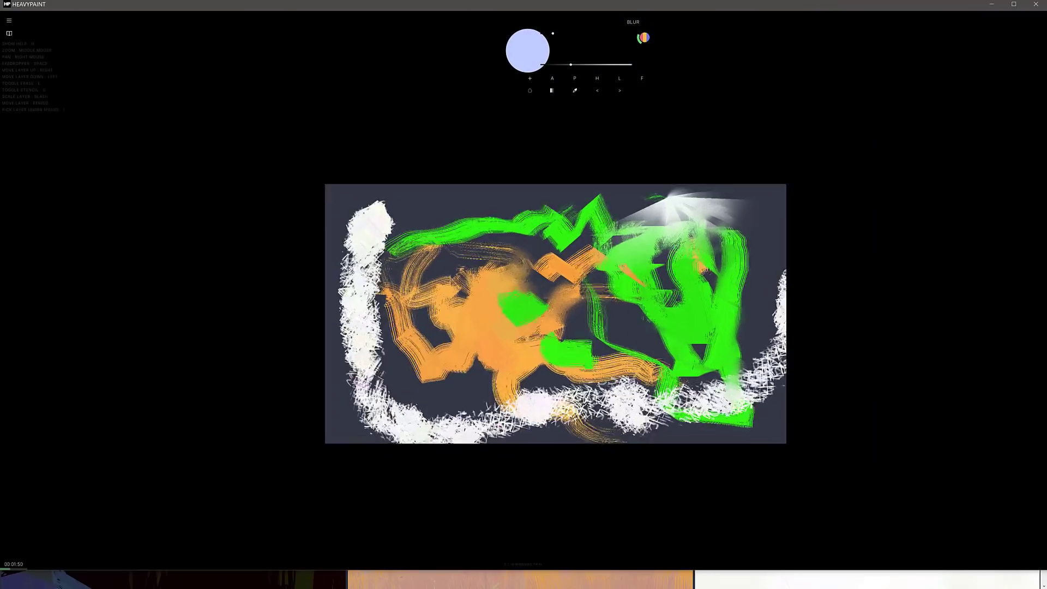
scroll(611, 297, "down", 3)
scroll(611, 297, "up", 8)
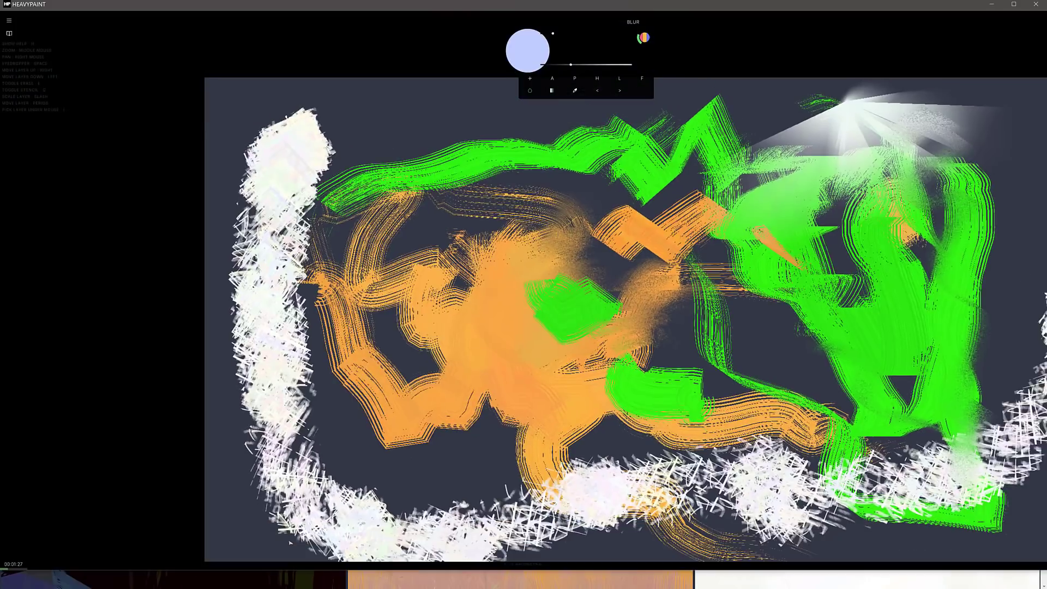
- Turn the canvas colour white via SET CANVAS COLOR at maximum brightness, then close the options menu
left_click(11, 21)
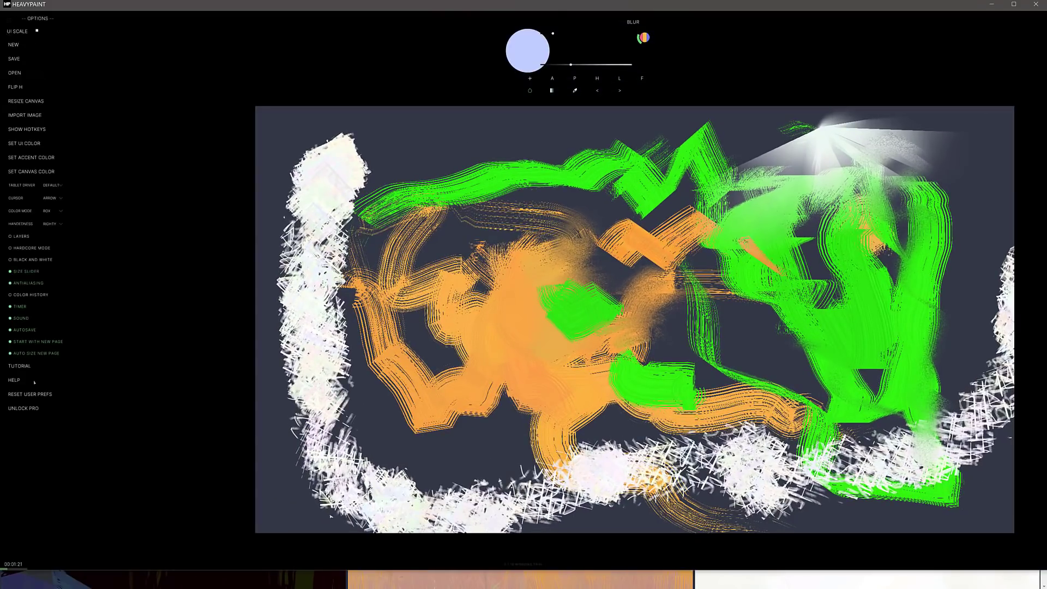
left_click(23, 171)
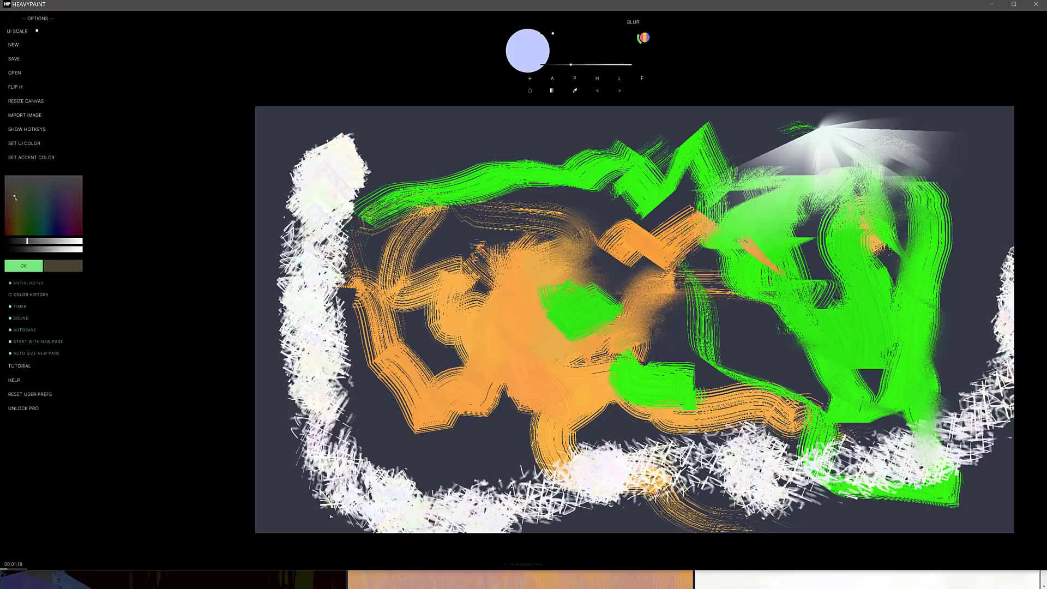
left_click_drag(66, 246, 80, 246)
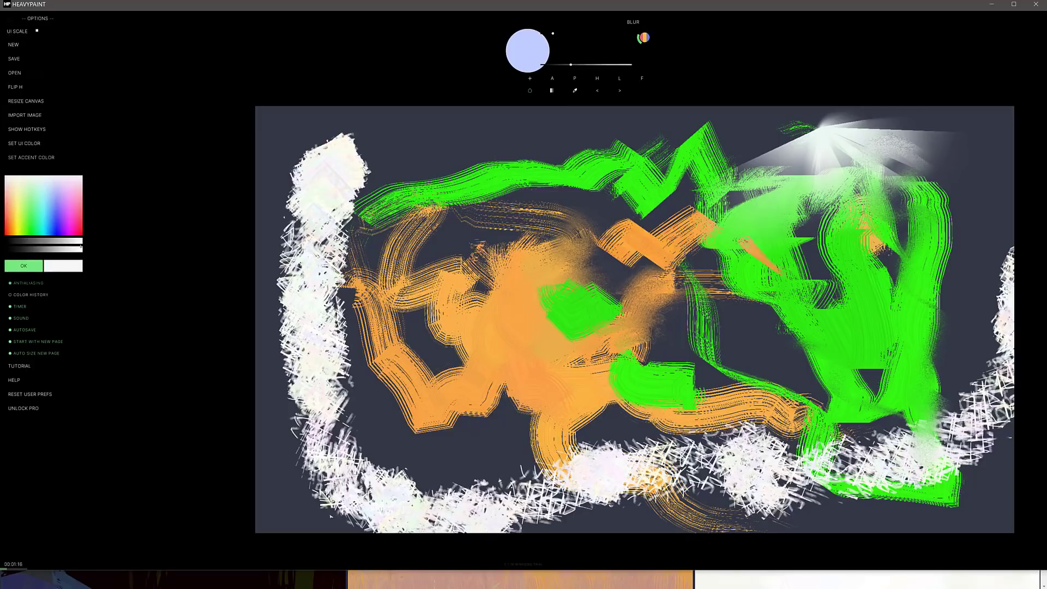
left_click(24, 266)
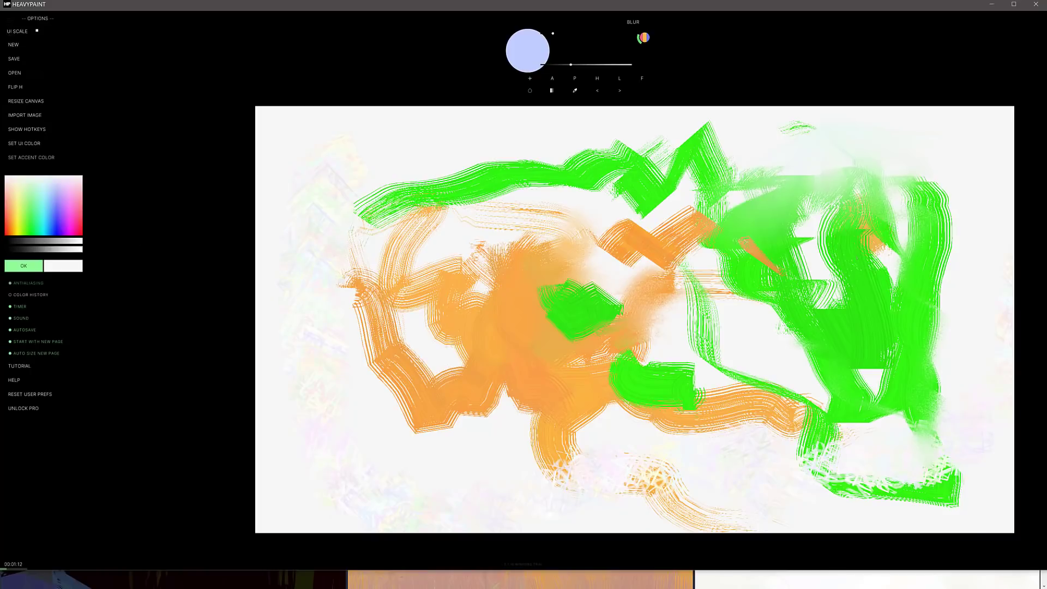
left_click(129, 83)
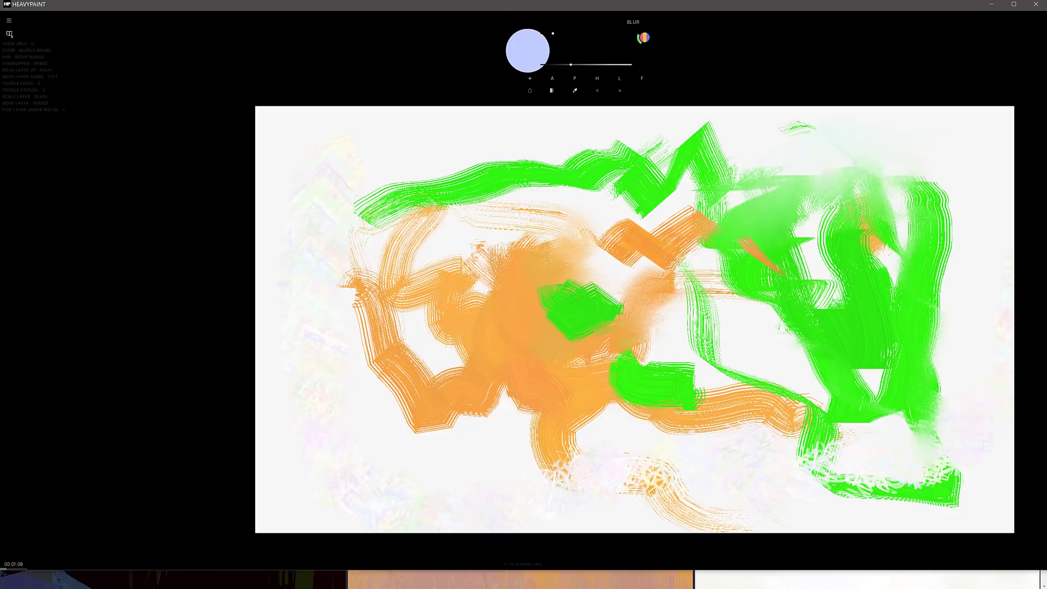
left_click(9, 33)
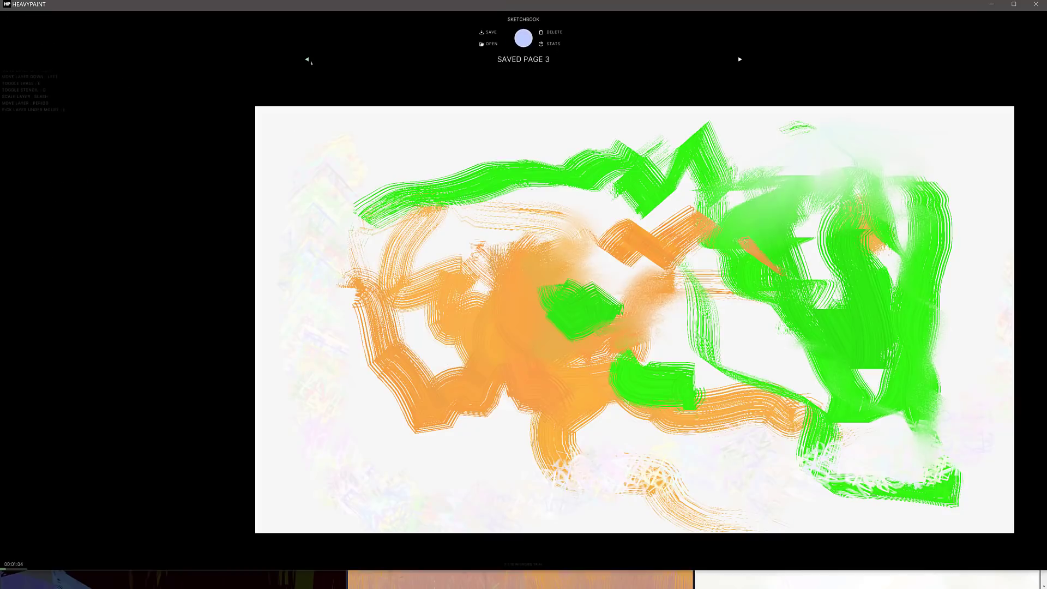
left_click(307, 59)
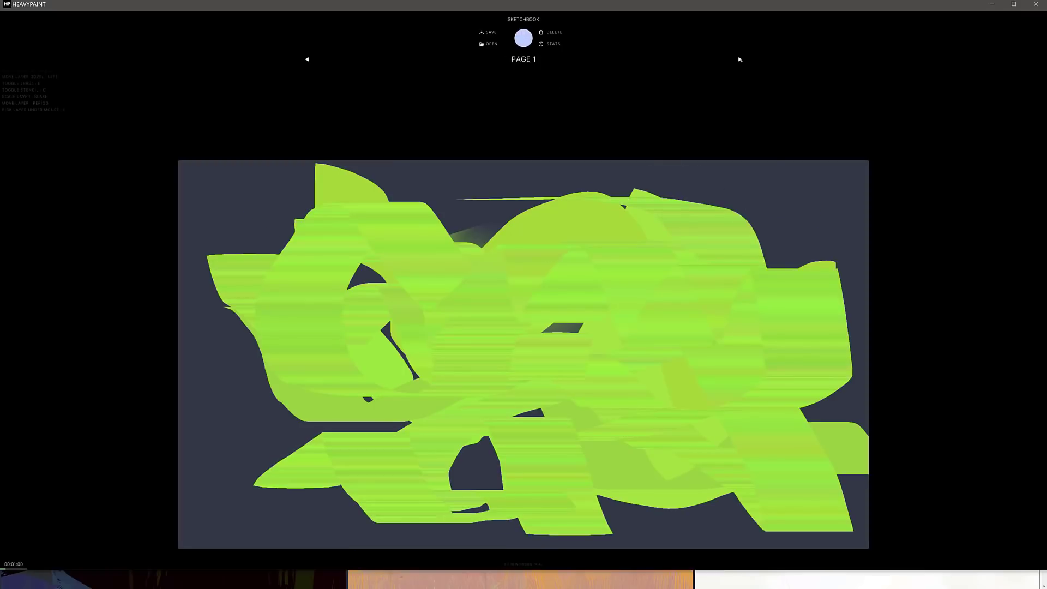
left_click(740, 59)
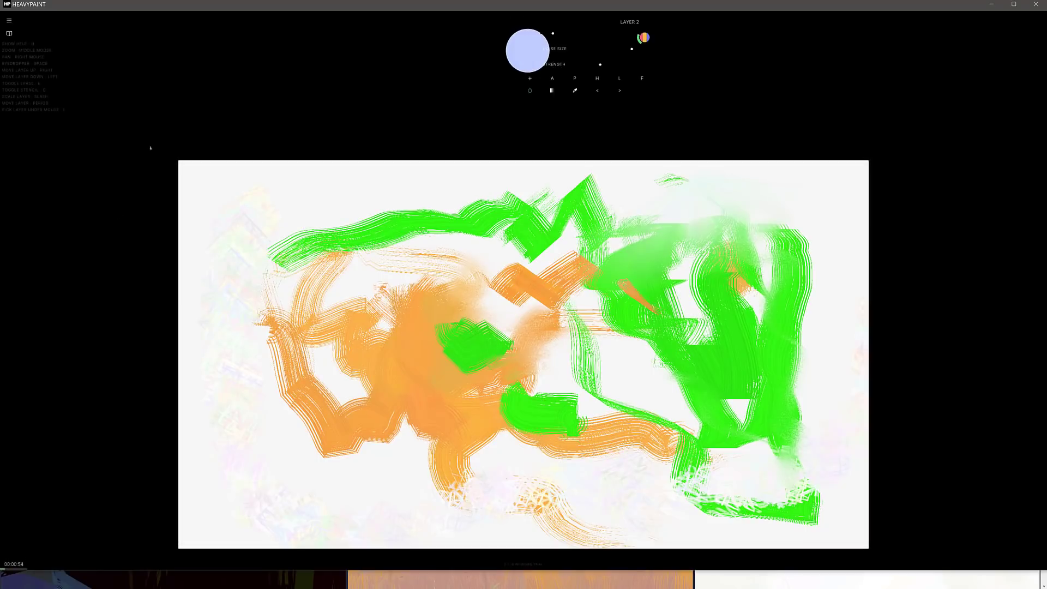
- Apply a grey interface colour through SET UI COLOR in the options menu
left_click(10, 20)
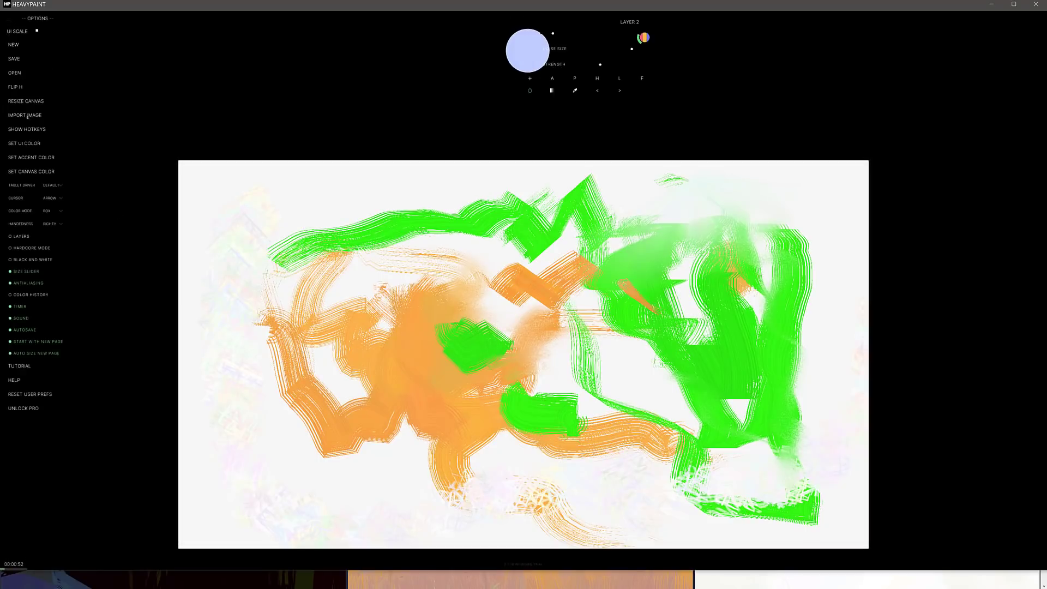
left_click(27, 144)
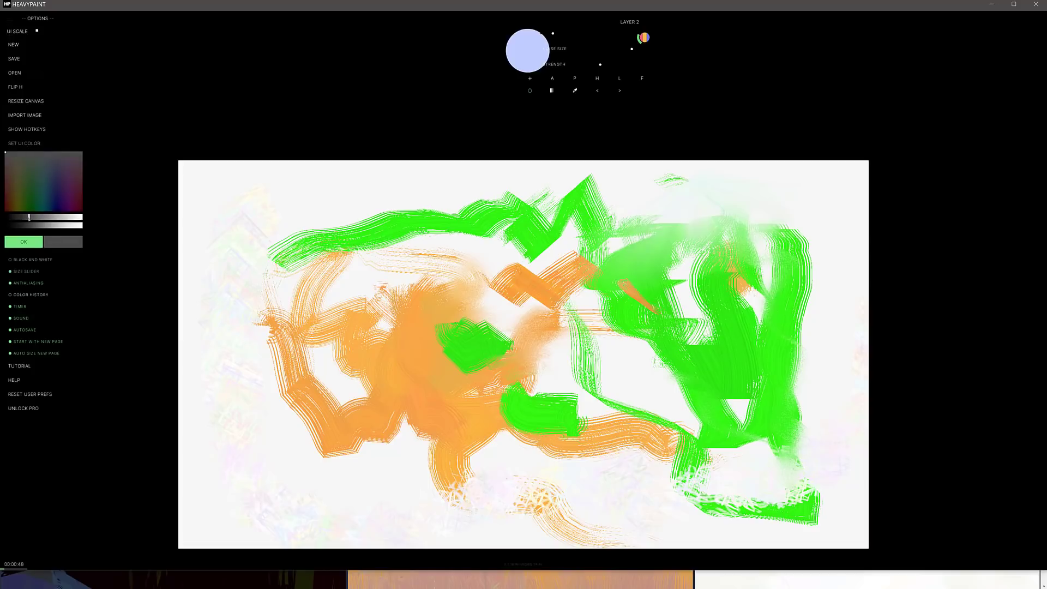
left_click(23, 242)
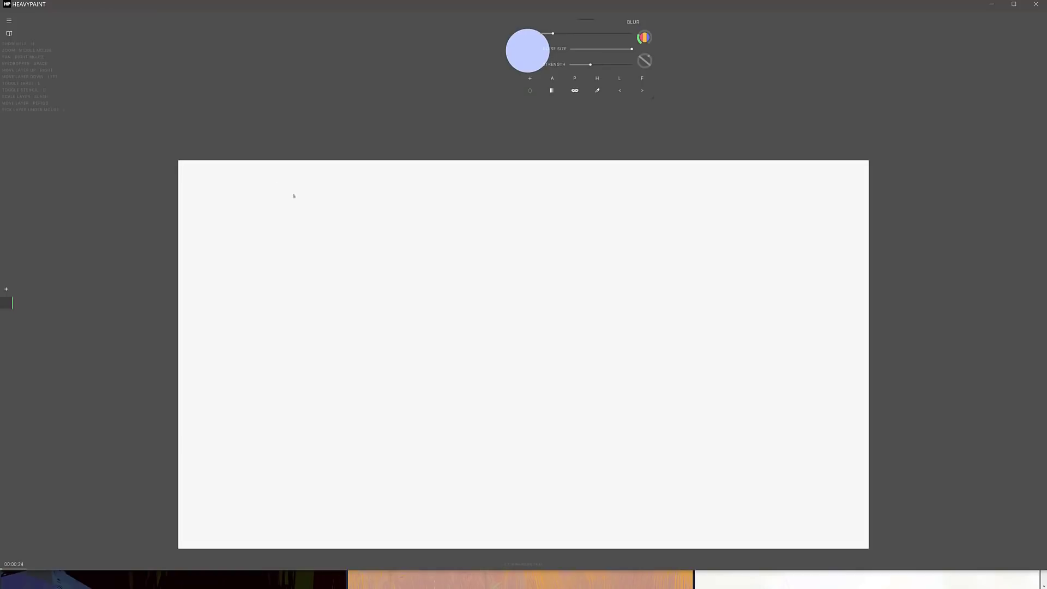
- Add a layer, reselect Layer 1, then open sketchbook page 2 and add an empty layer above it
left_click(7, 291)
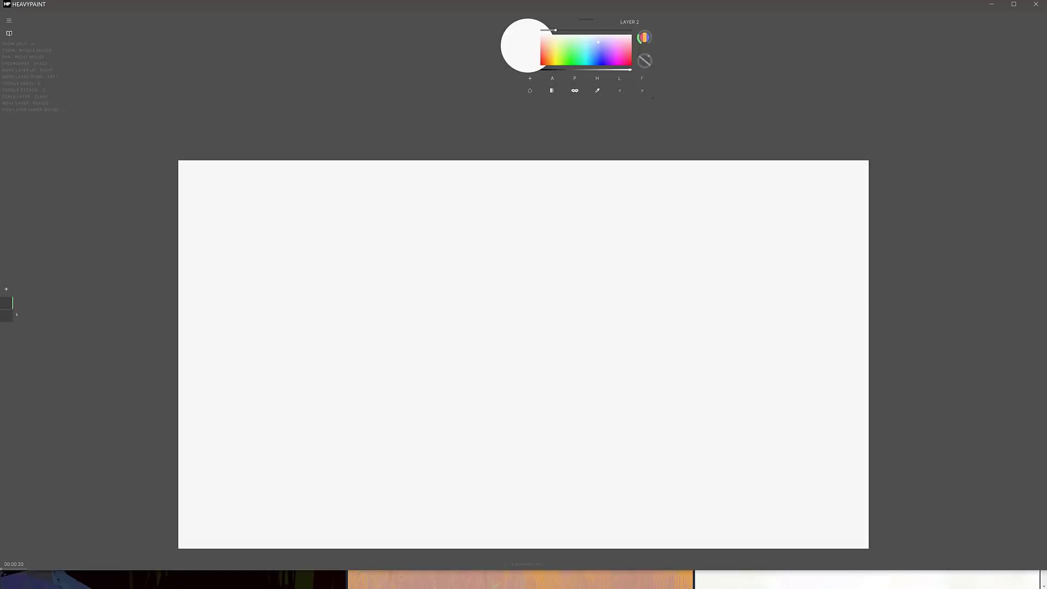
left_click(7, 317)
left_click(8, 22)
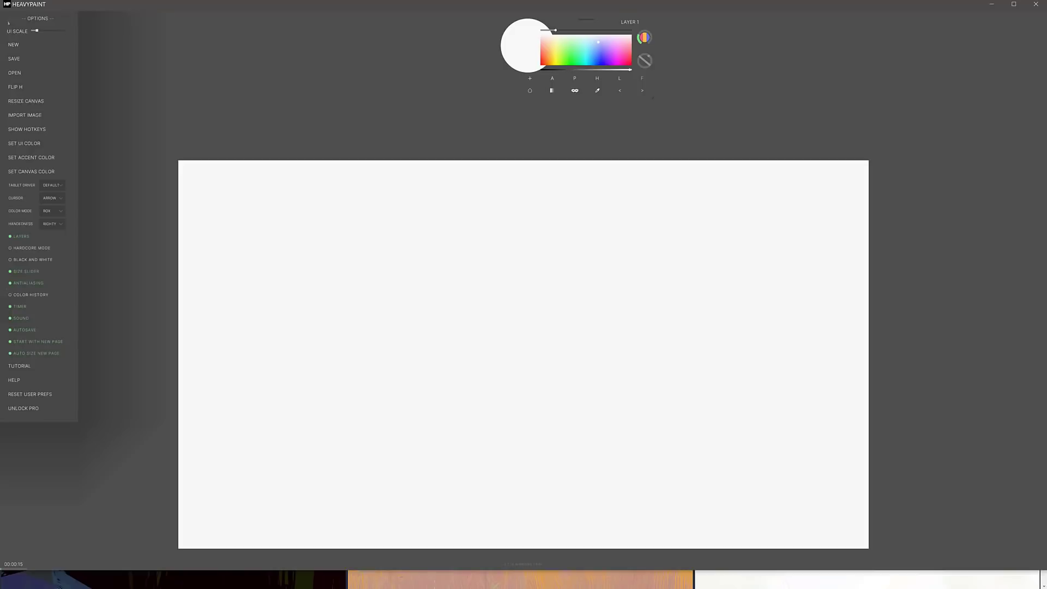
left_click(26, 130)
left_click(10, 33)
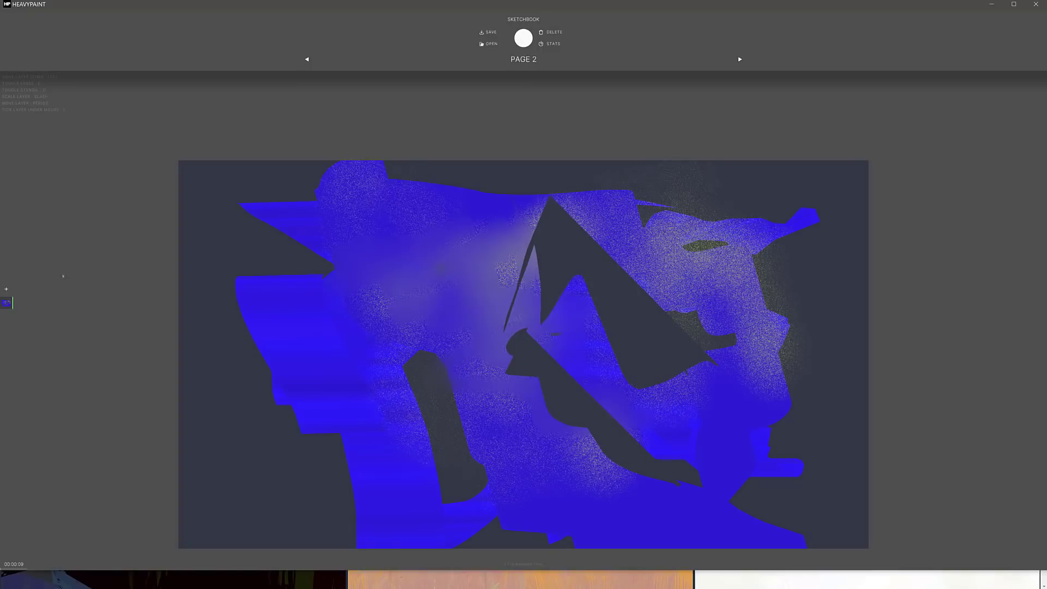
left_click(8, 290)
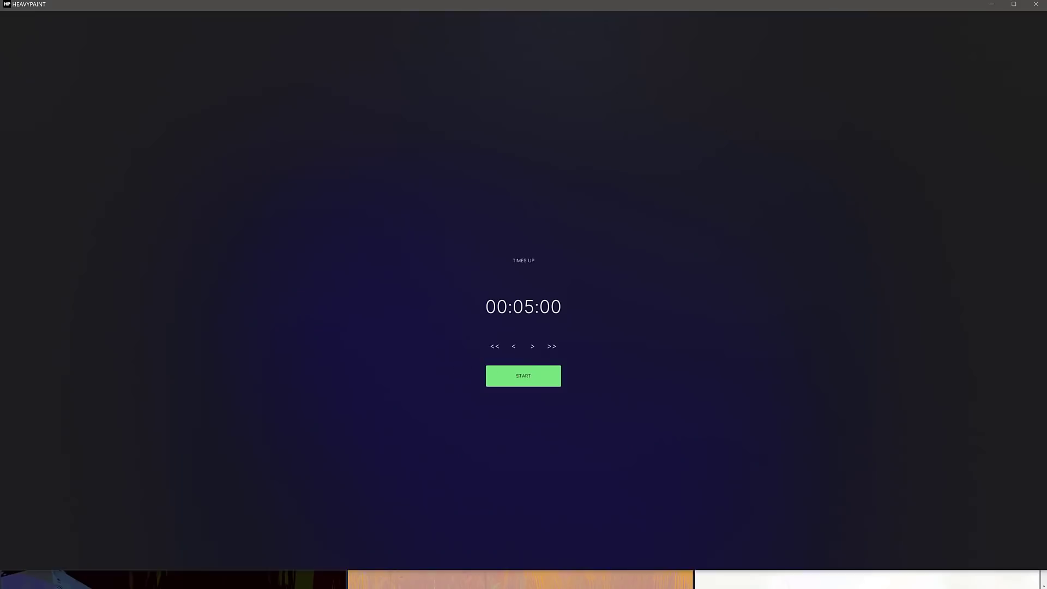
- Restart the timer and paint light-blue strokes at the canvas centre on Layer 1 and a new Layer 2
left_click(523, 376)
mouse_move(557, 319)
left_mouse_down()
mouse_move(612, 384)
mouse_move(602, 409)
mouse_move(453, 374)
mouse_move(435, 282)
mouse_move(400, 305)
left_mouse_up()
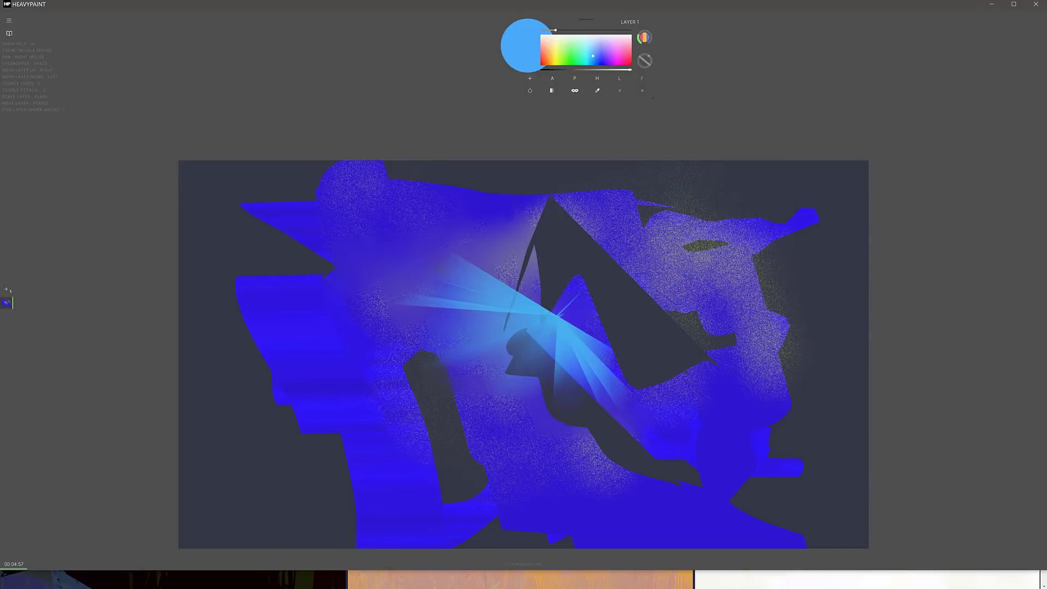
left_click(7, 290)
mouse_move(504, 264)
left_mouse_down()
mouse_move(471, 358)
mouse_move(624, 316)
mouse_move(659, 382)
mouse_move(450, 310)
mouse_move(423, 254)
mouse_move(389, 247)
left_mouse_up()
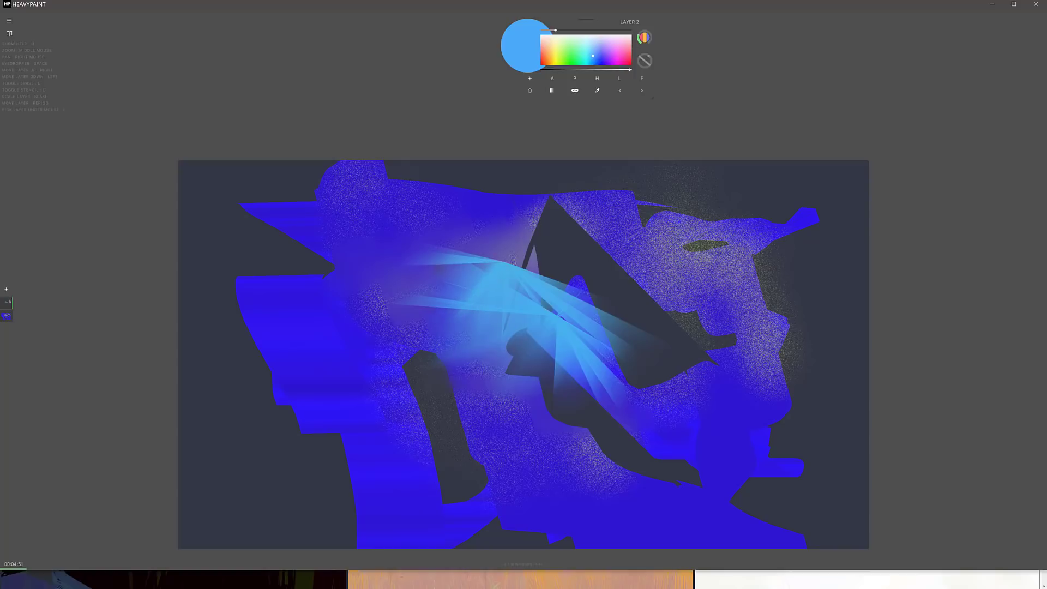
- Check Layer 2's settings, then turn layers off in the options panel
left_click(6, 303)
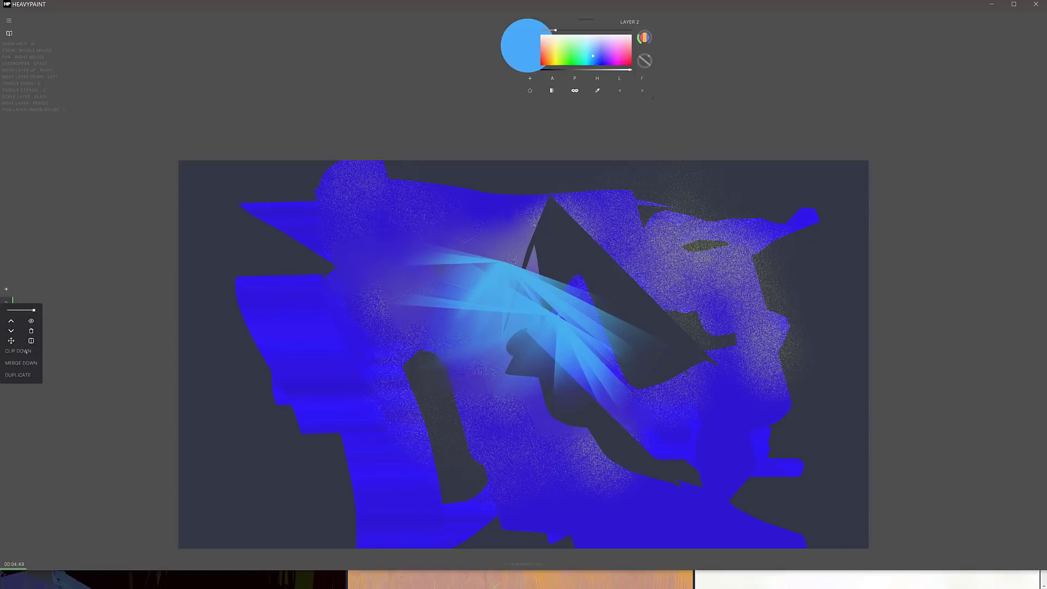
left_click(1, 294)
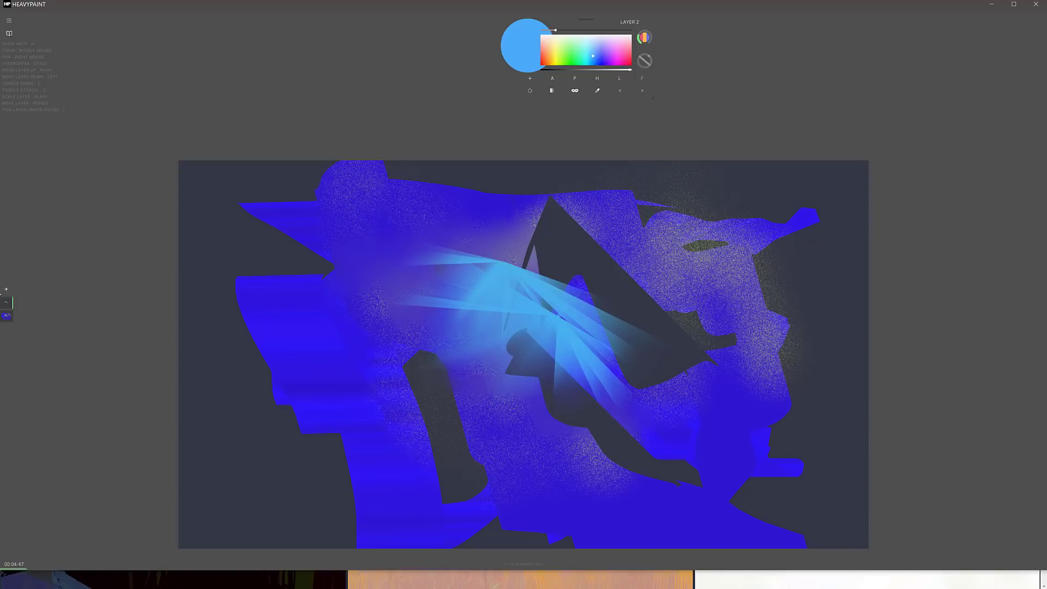
left_click(9, 20)
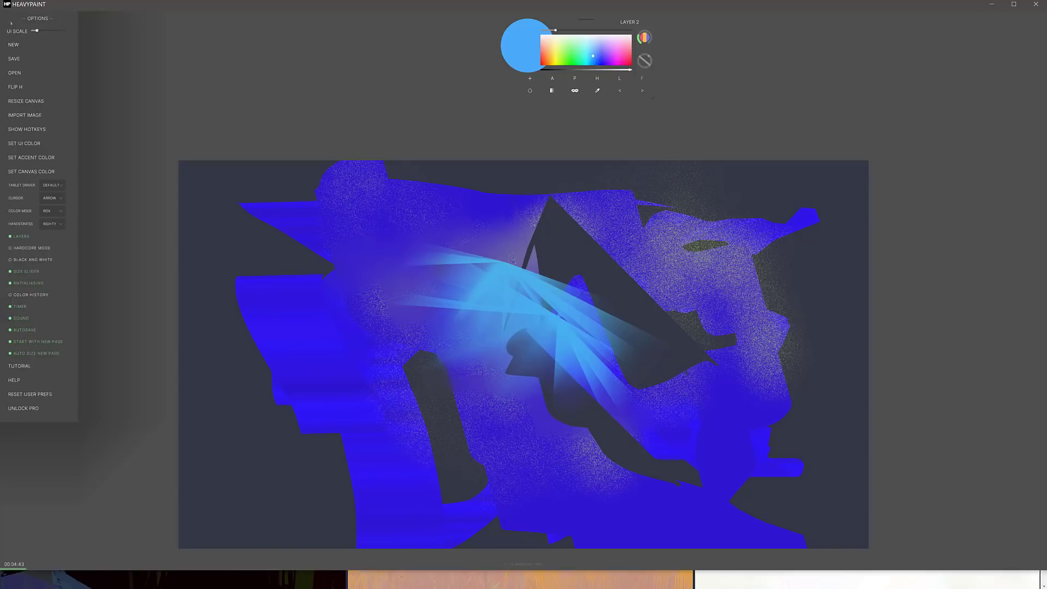
left_click(20, 236)
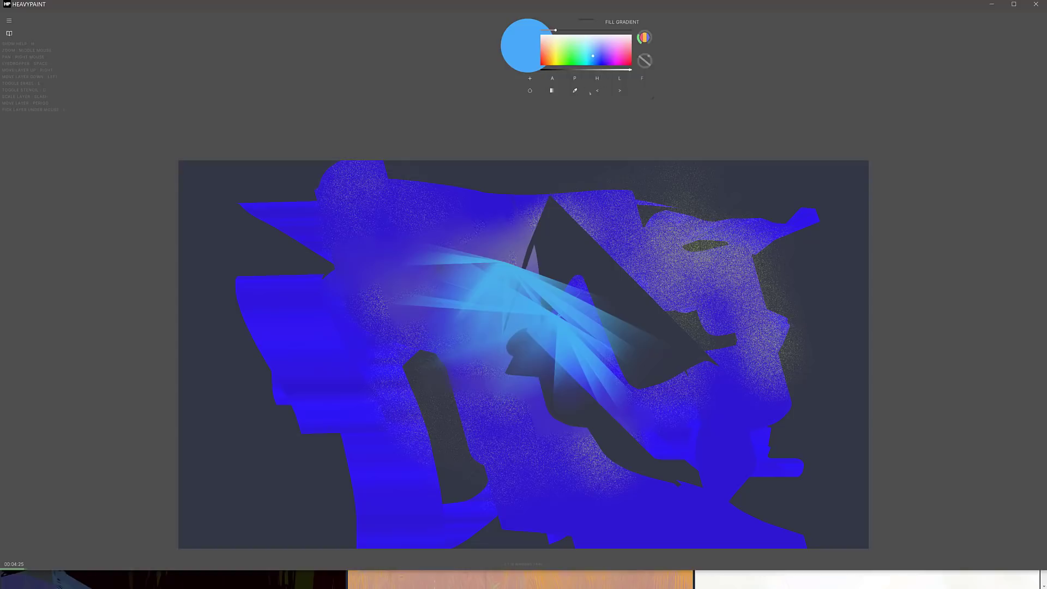
- Undo the last gradient stroke, redo it, undo again, then switch to the HeavyPaint website
left_click(598, 91)
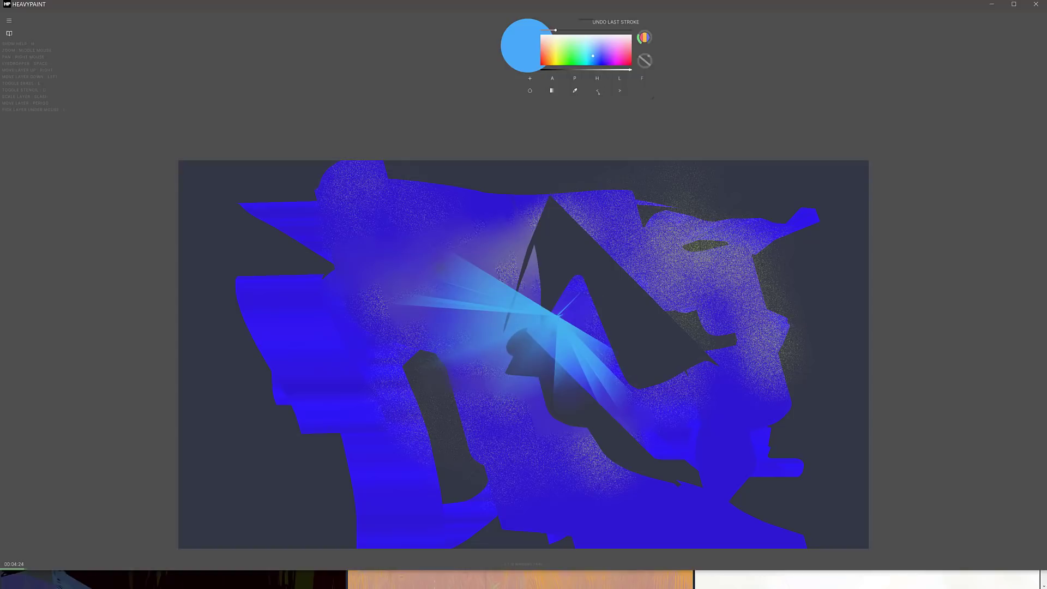
left_click(618, 90)
key("ctrl+z")
key("alt+Tab")
key("alt+Tab")
key("alt+Tab")
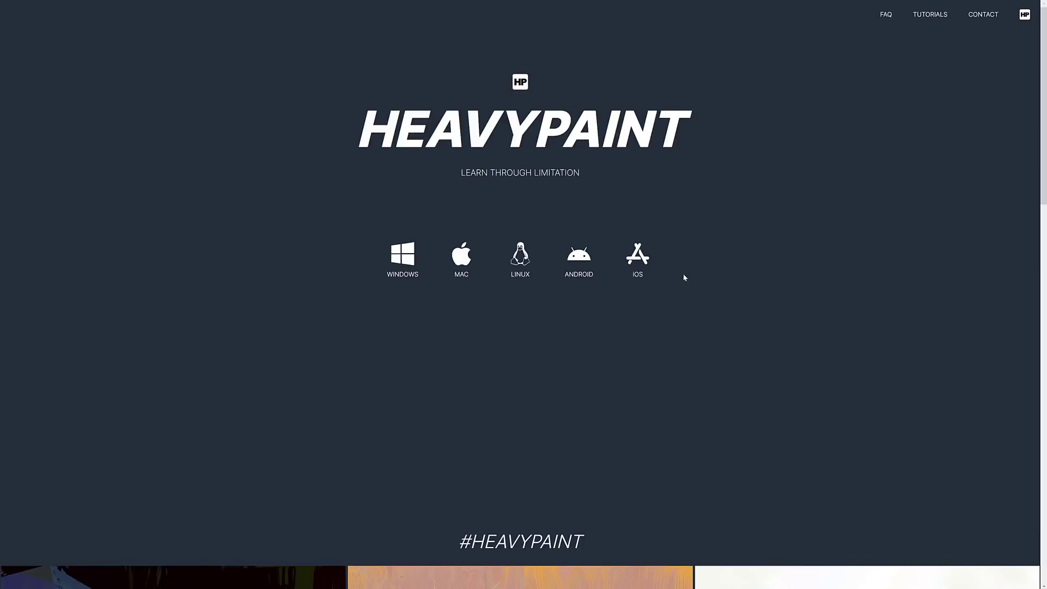
- Show the Gumroad Full Version page in full screen, then choose Unlock Pro in HeavyPaint's options
key("ctrl+Tab")
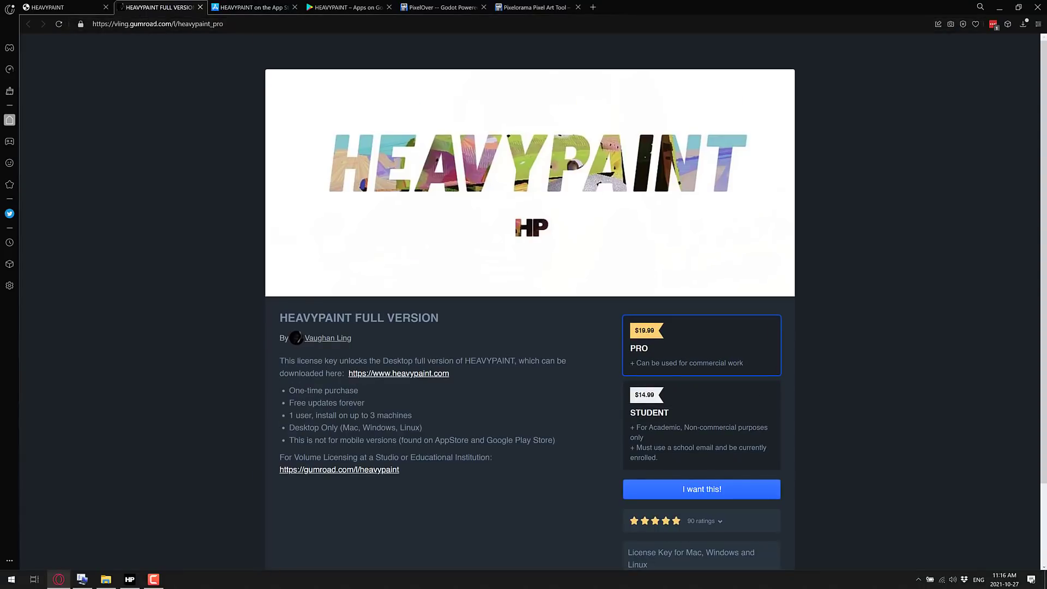
key("F11")
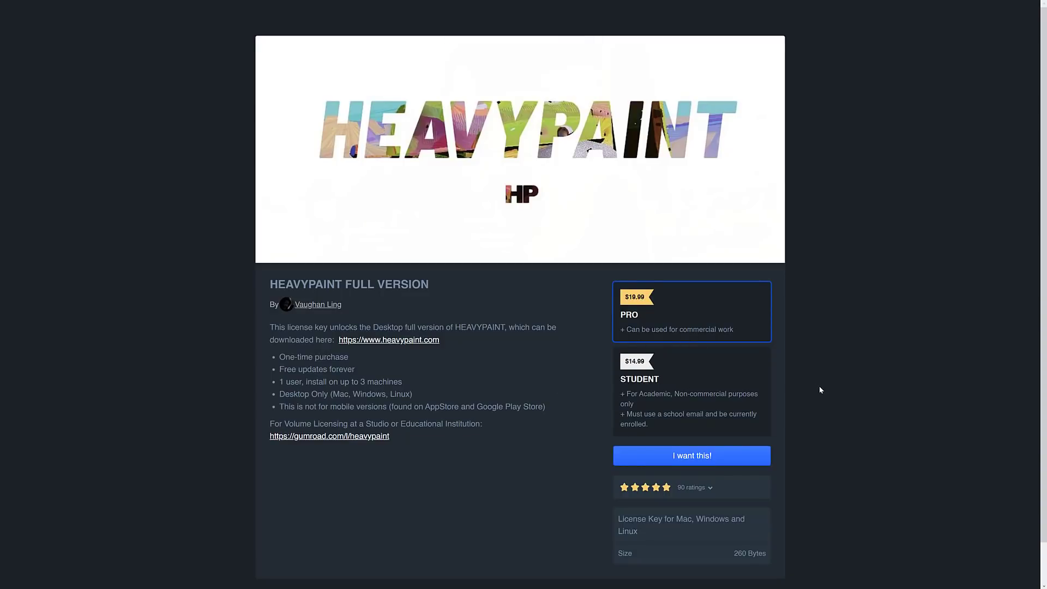
scroll(819, 385, "down", 1)
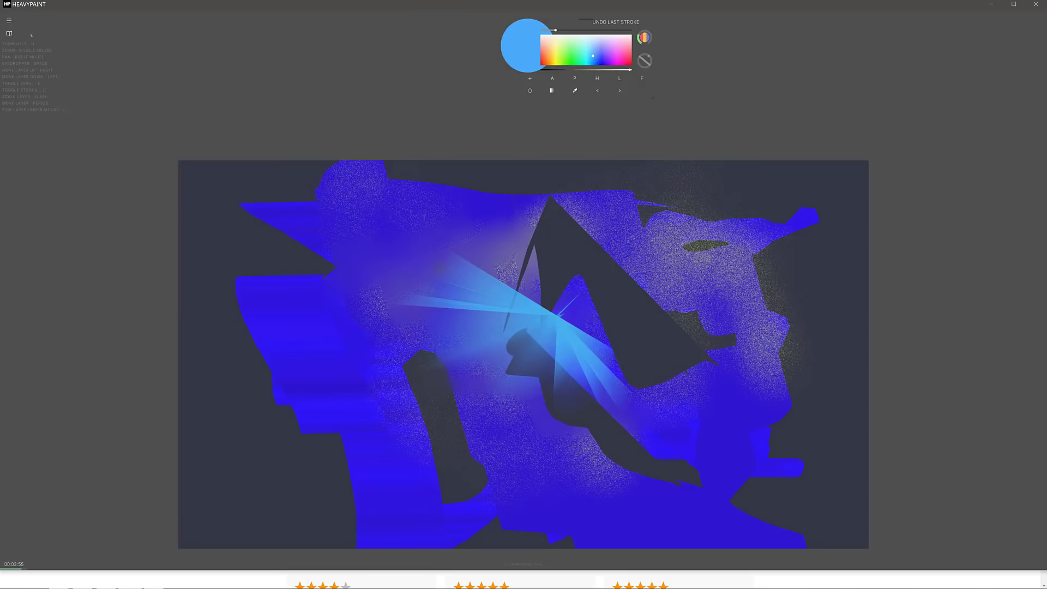
left_click(9, 21)
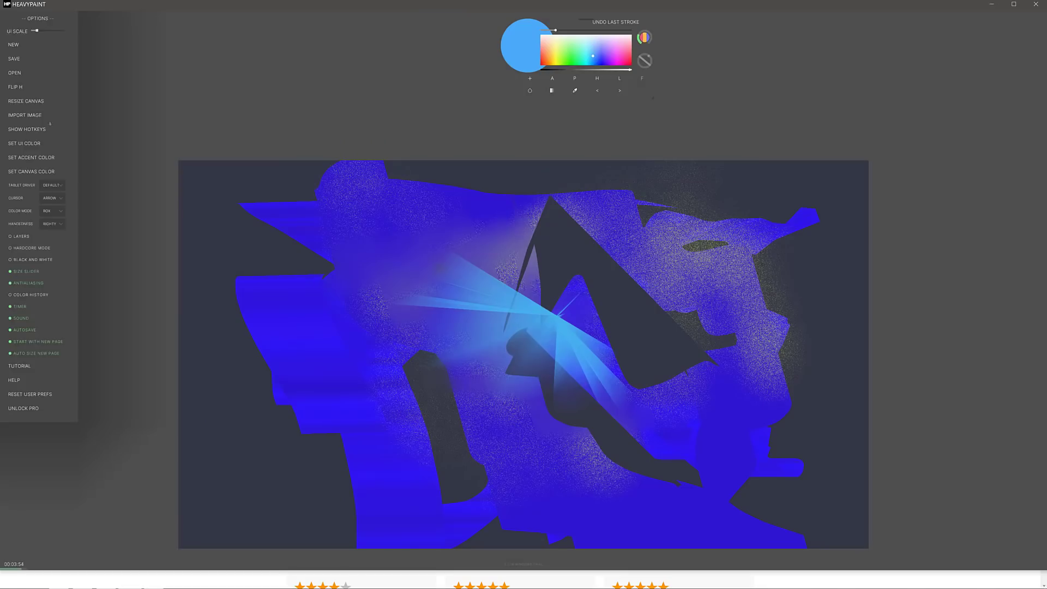
left_click(26, 410)
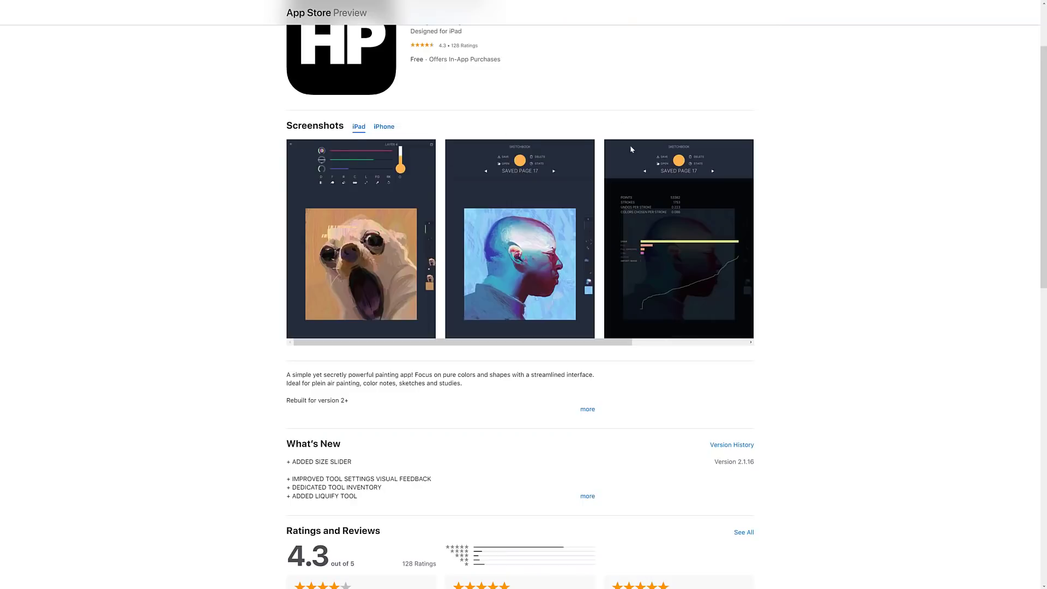
- Scroll to the top of the App Store preview and toggle the screenshots between iPad and iPhone, ending on iPhone
scroll(630, 145, "up", 2)
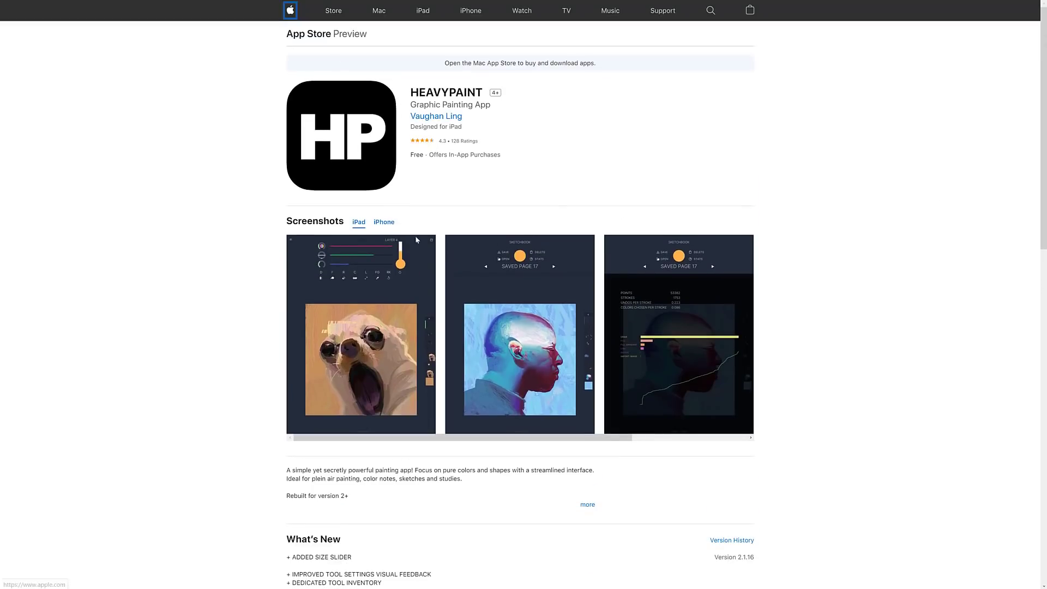
left_click(372, 225)
left_click(384, 223)
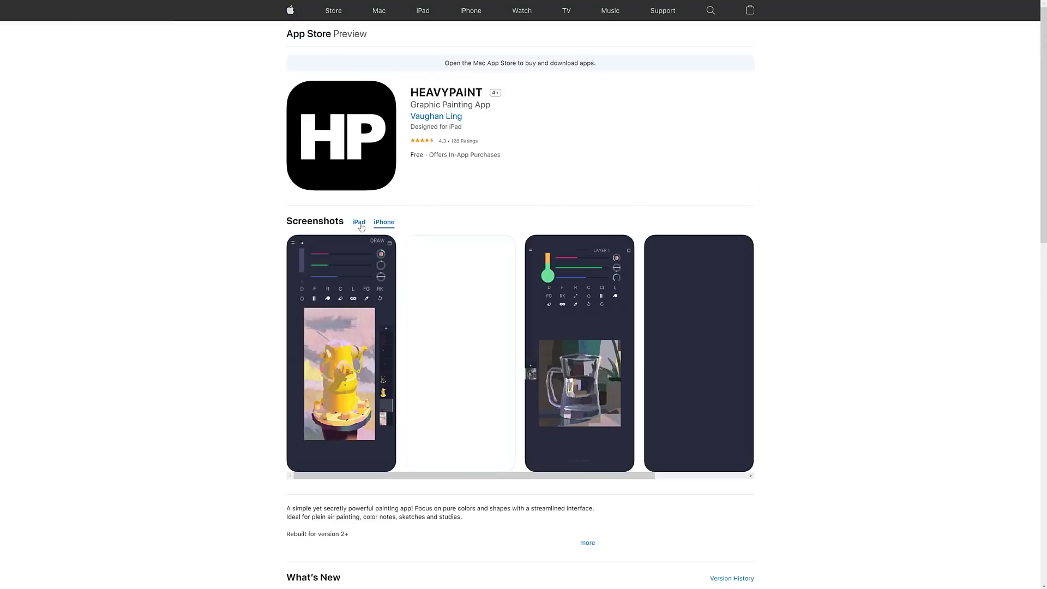
left_click(360, 223)
left_click(384, 223)
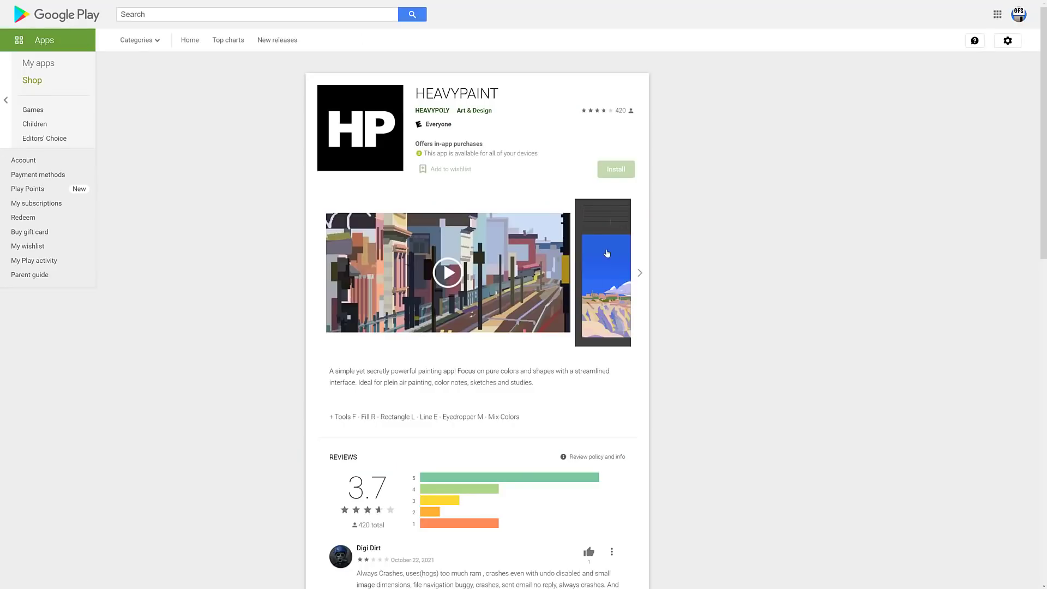
- Scroll to HEAVYPAINT's Google Play reviews and highlight a review's text
scroll(709, 382, "down", 4)
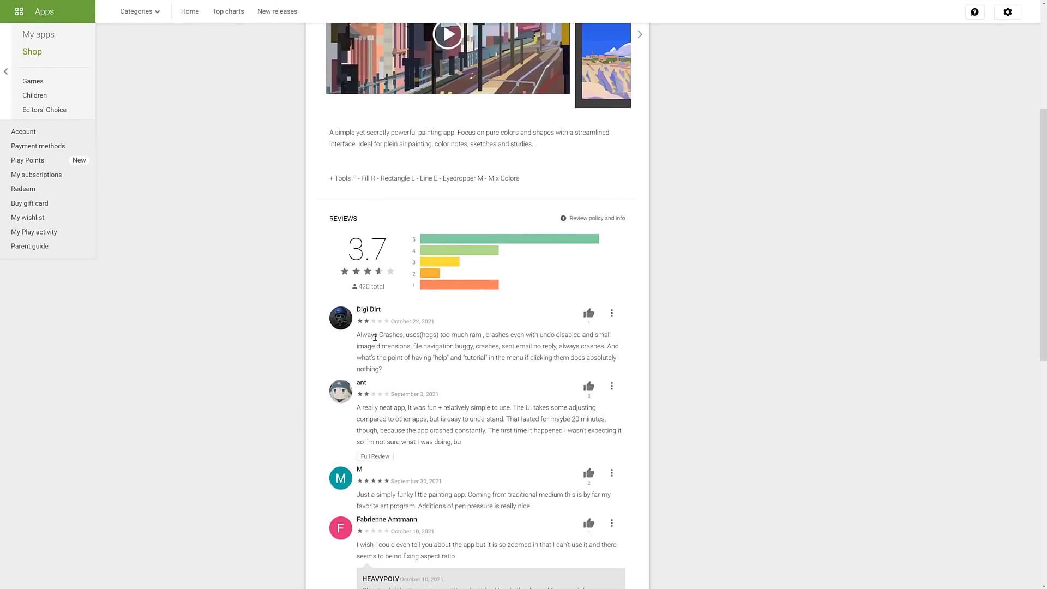
left_click_drag(374, 335, 581, 388)
scroll(649, 385, "down", 2)
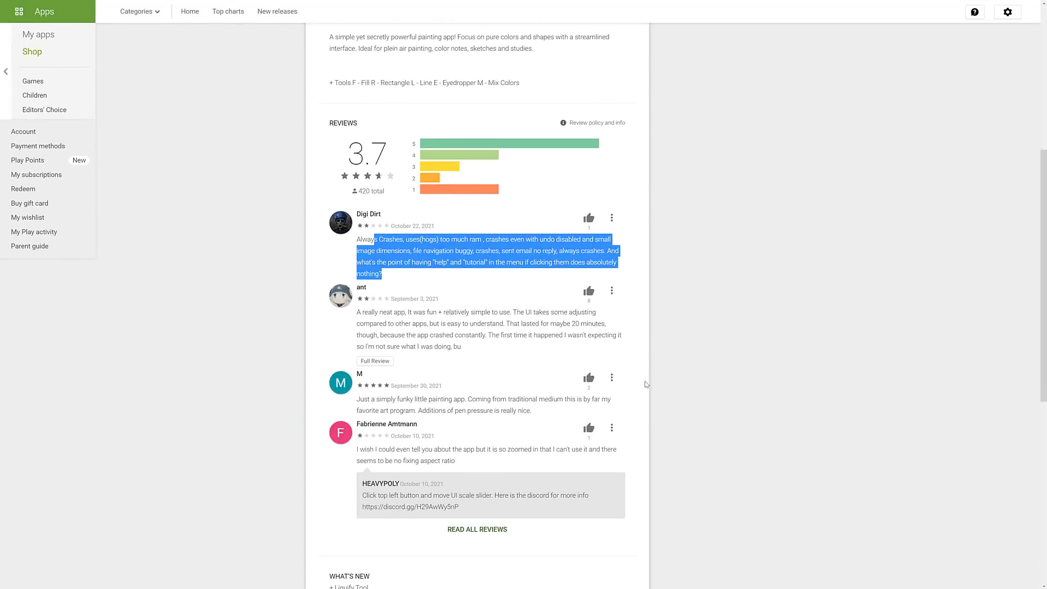
scroll(647, 384, "down", 1)
scroll(646, 385, "down", 3)
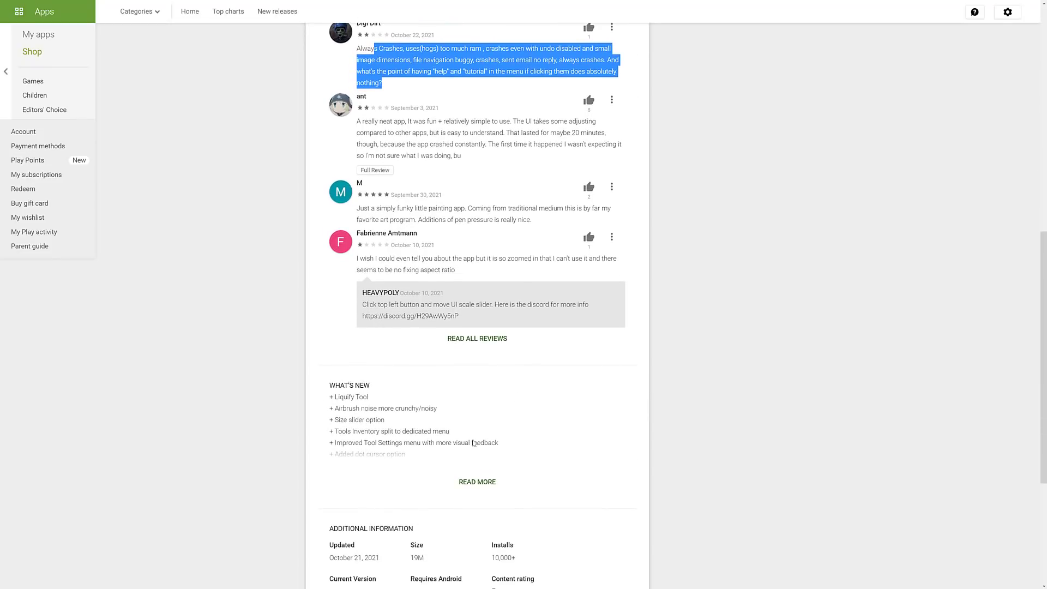
- Expand the full What's New list and highlight the last-updated date under Additional Information
left_click(477, 482)
scroll(411, 340, "down", 1)
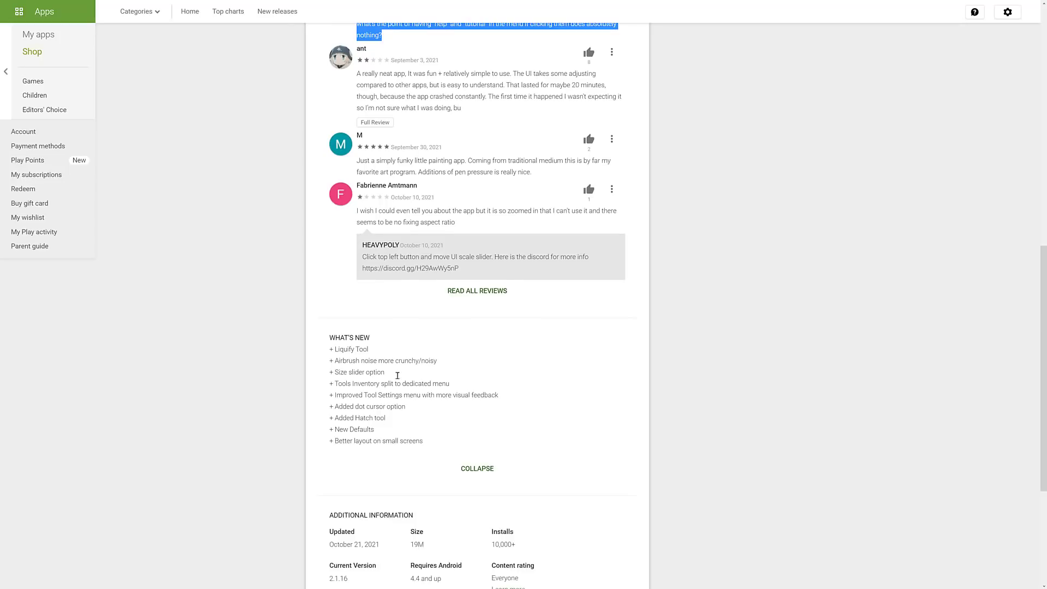
scroll(406, 365, "down", 2)
left_click_drag(344, 448, 373, 448)
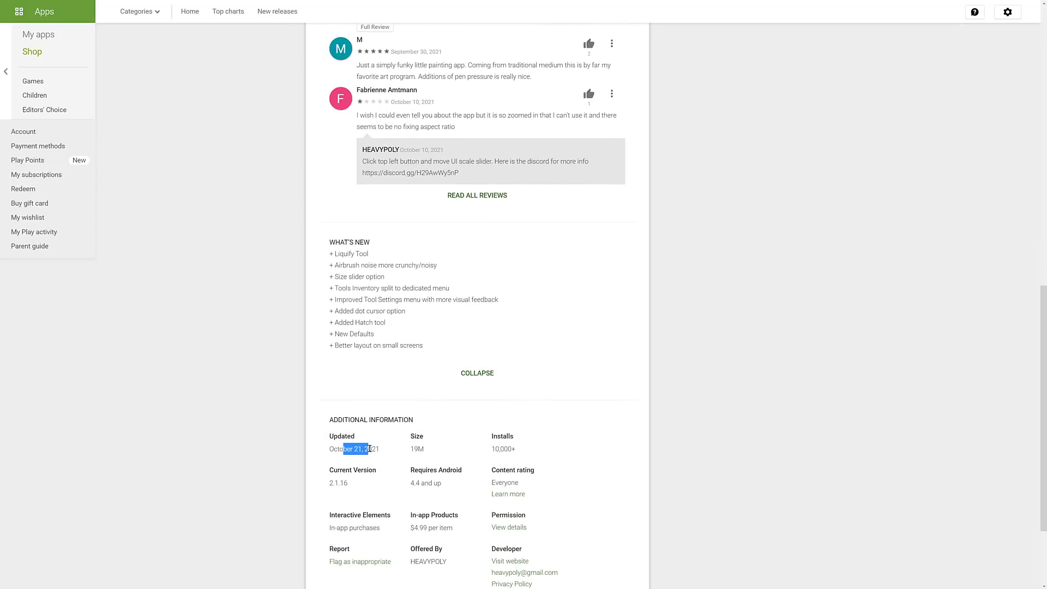
left_click(827, 392)
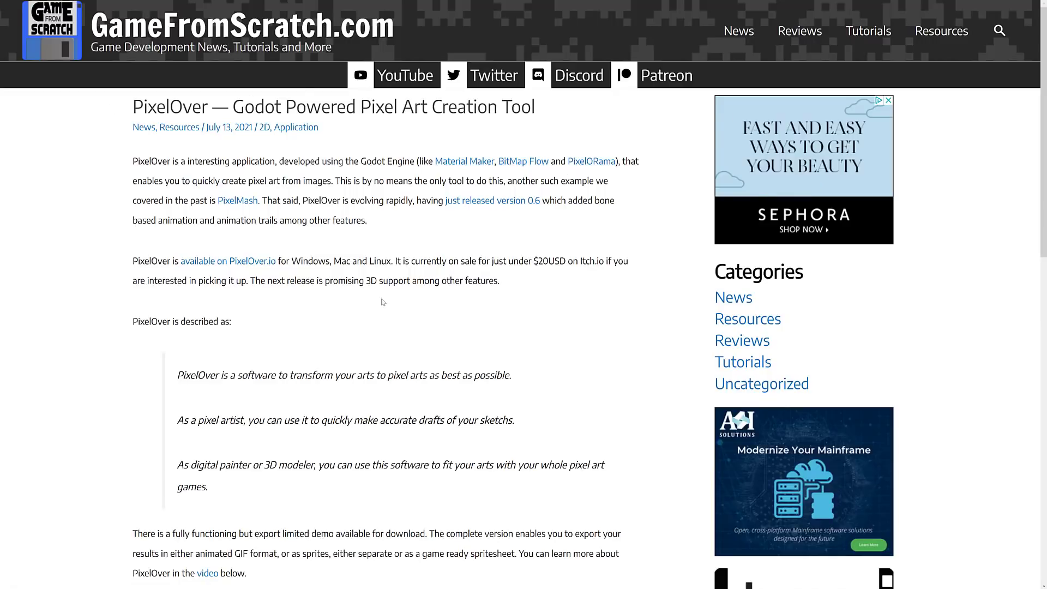
- Scroll through the PixelOver article and then the Pixelorama article's feature list
scroll(394, 317, "down", 5)
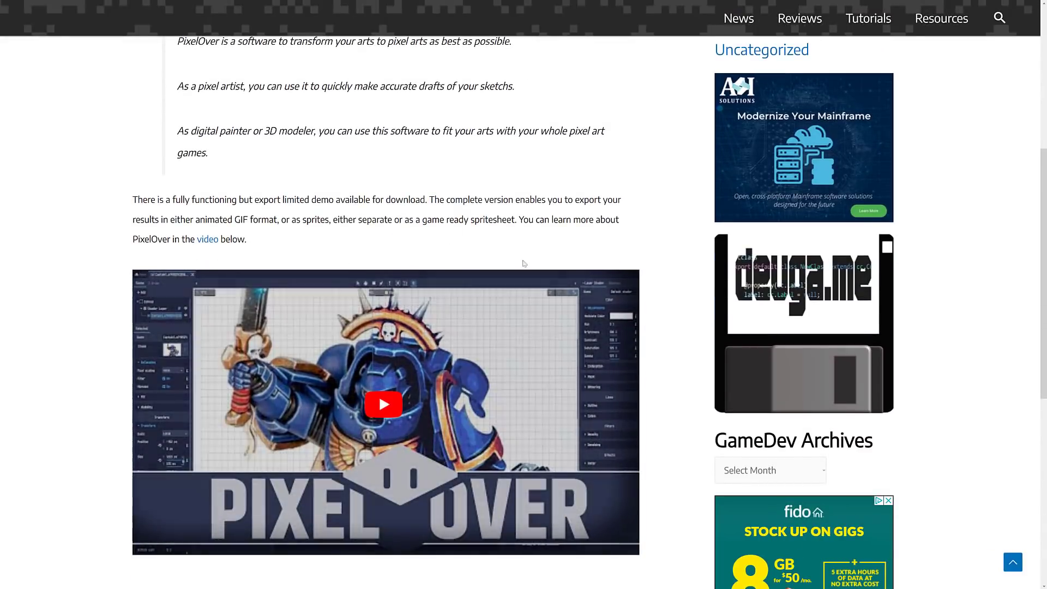
scroll(481, 392, "up", 5)
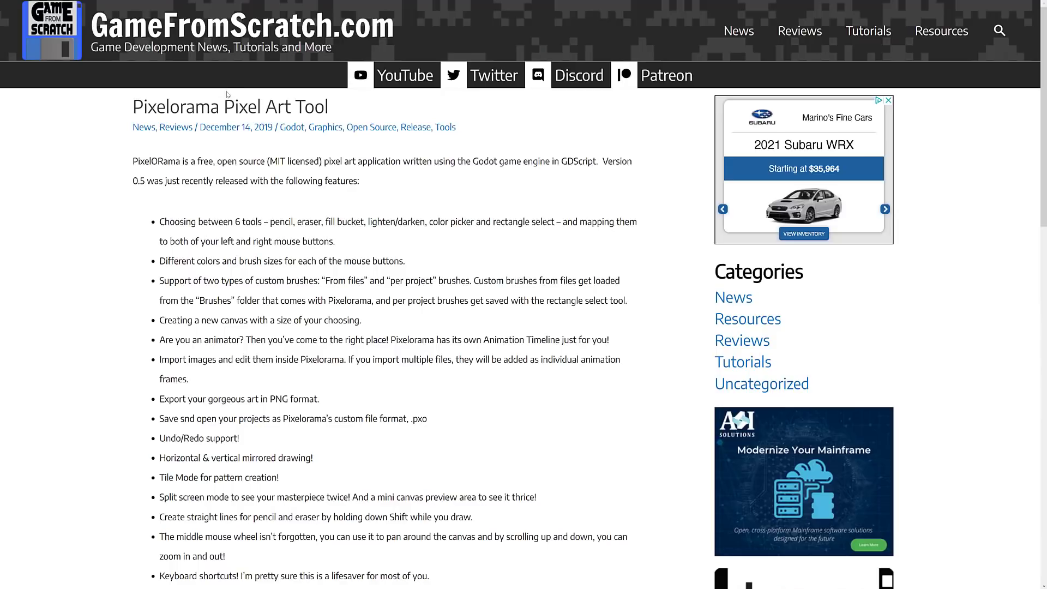
scroll(353, 414, "down", 8)
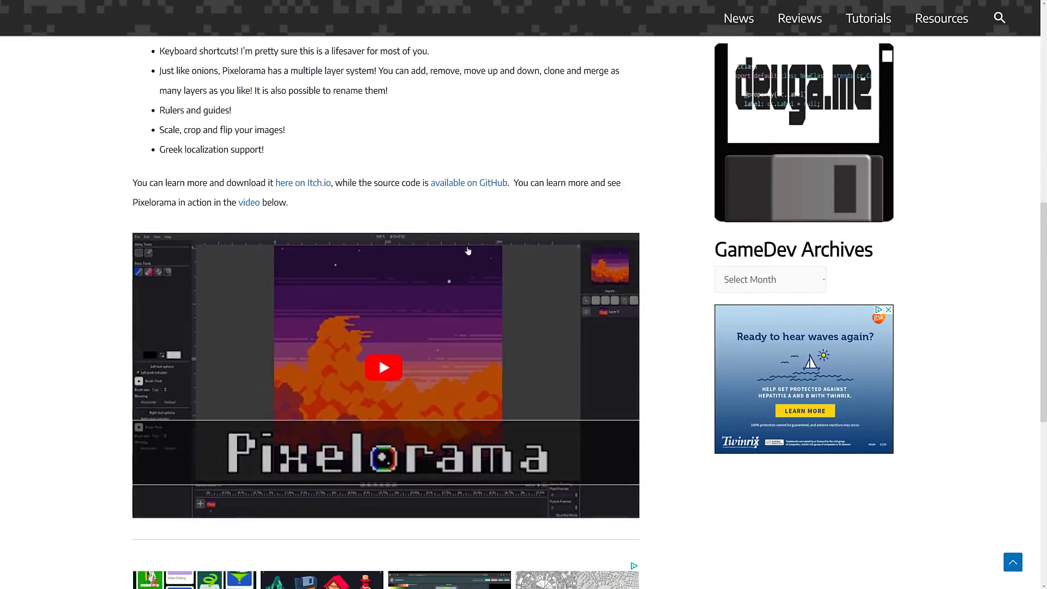
scroll(498, 276, "up", 4)
scroll(499, 277, "up", 2)
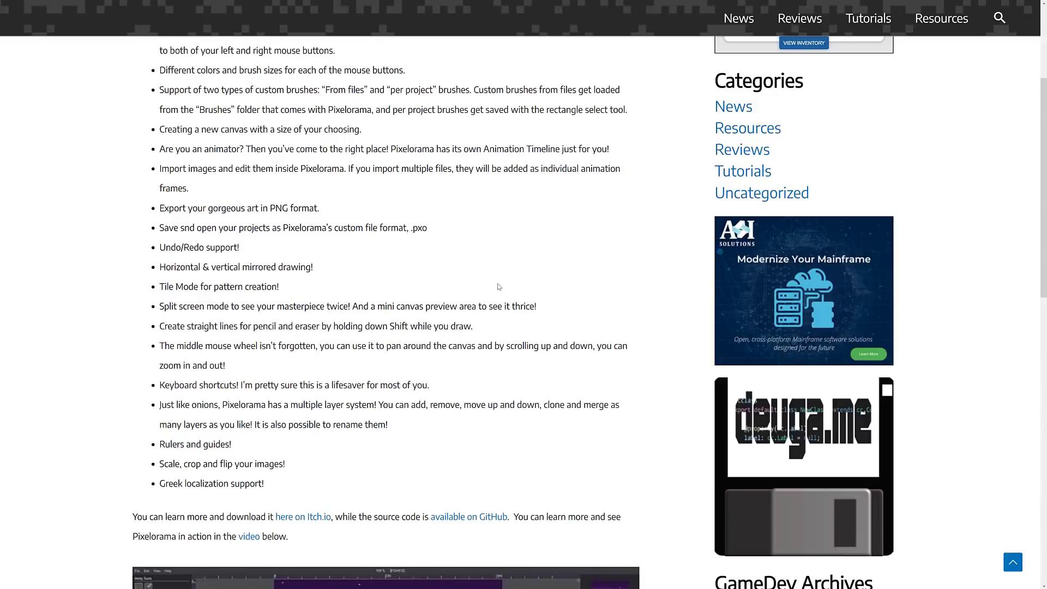
scroll(498, 286, "up", 5)
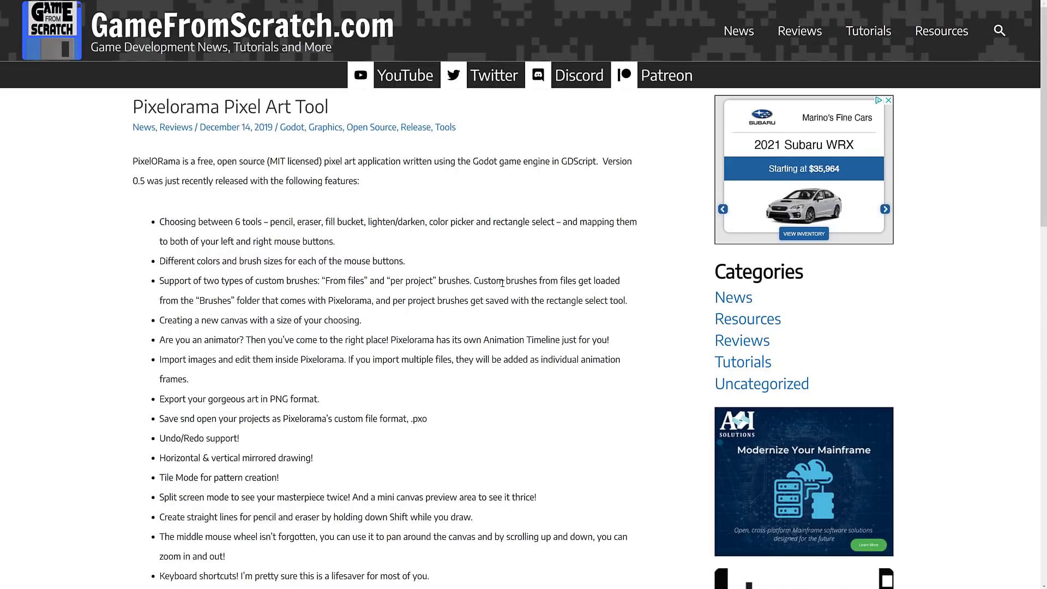
- Go back to the Google search results for Pixelorama
key("alt+Left")
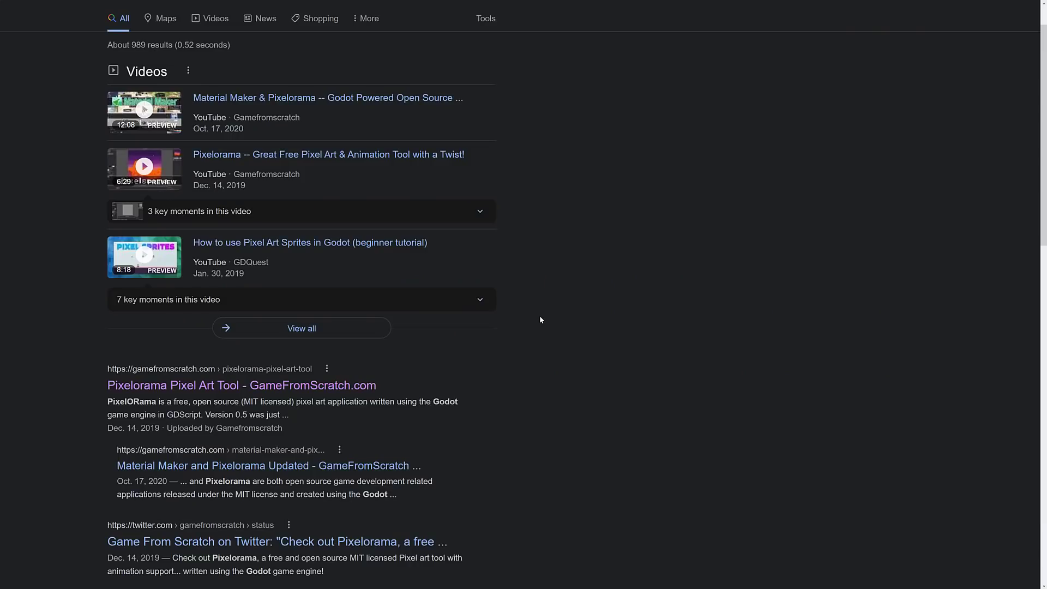